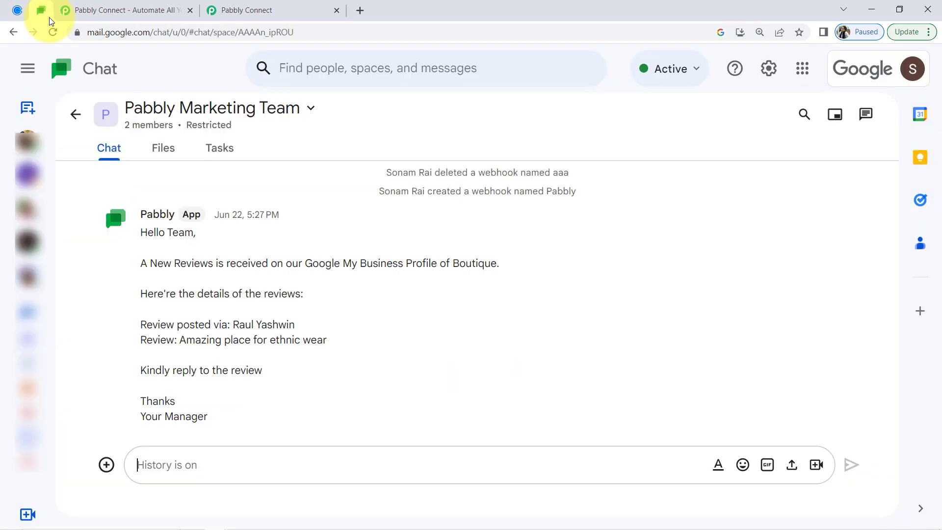
Look over the Google Chat space, the Pabbly Connect home page and the workflow dashboard
{"action": "left_click", "coordinate": [23, 12]}
{"action": "left_click", "coordinate": [39, 12]}
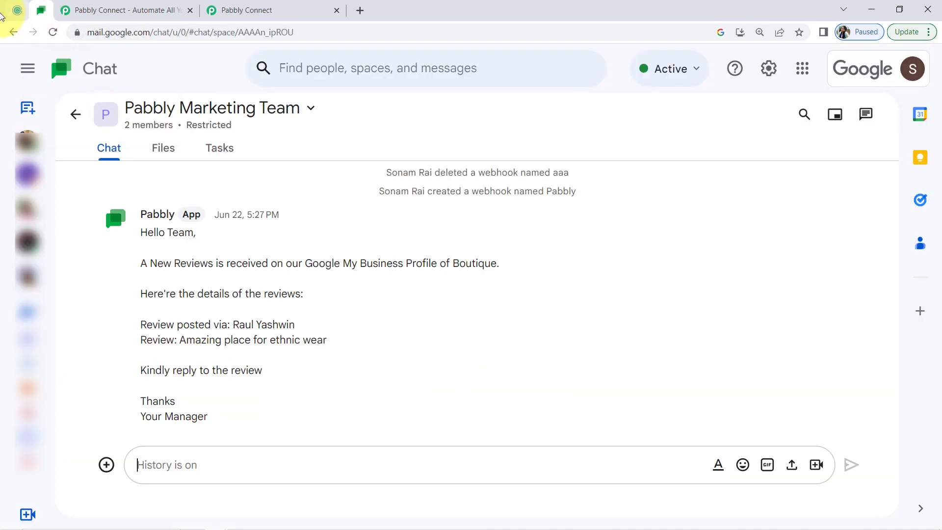
{"action": "left_click", "coordinate": [18, 11]}
{"action": "left_click", "coordinate": [41, 15]}
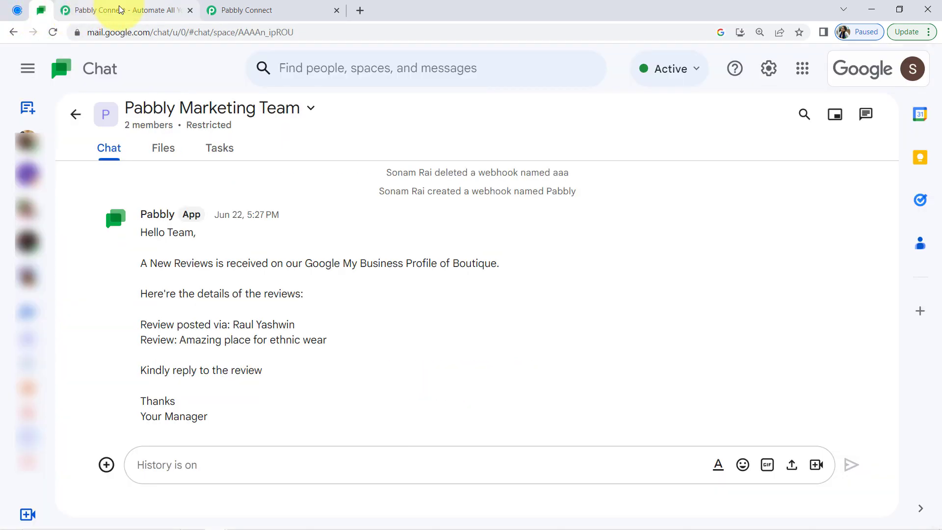
{"action": "left_click", "coordinate": [120, 11]}
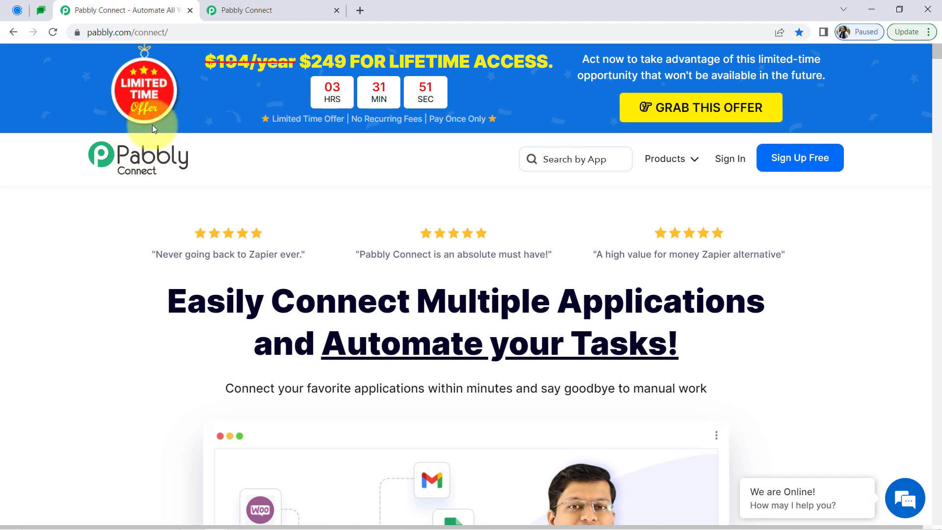
{"action": "left_click_drag", "start_coordinate": [206, 302], "coordinate": [517, 388]}
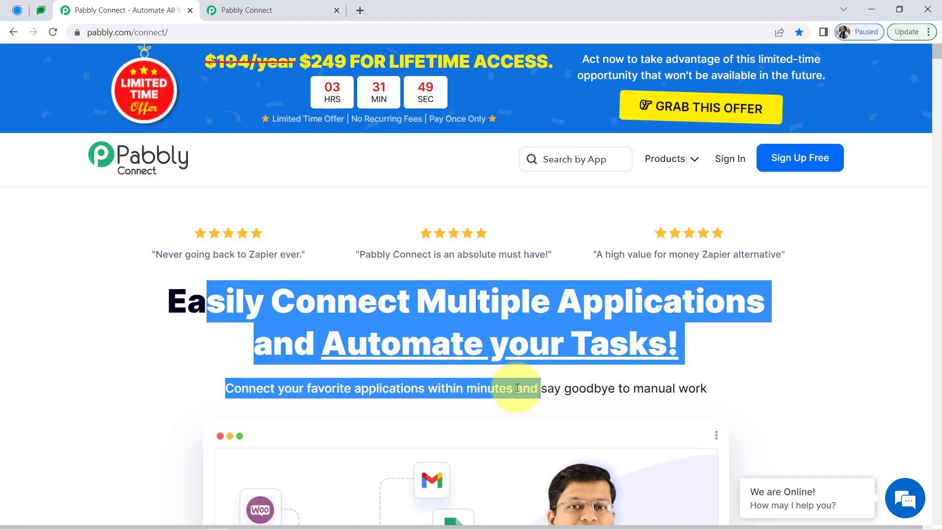
{"action": "left_click", "coordinate": [234, 4]}
{"action": "scroll", "coordinate": [613, 348], "scroll_direction": "down", "scroll_amount": 8}
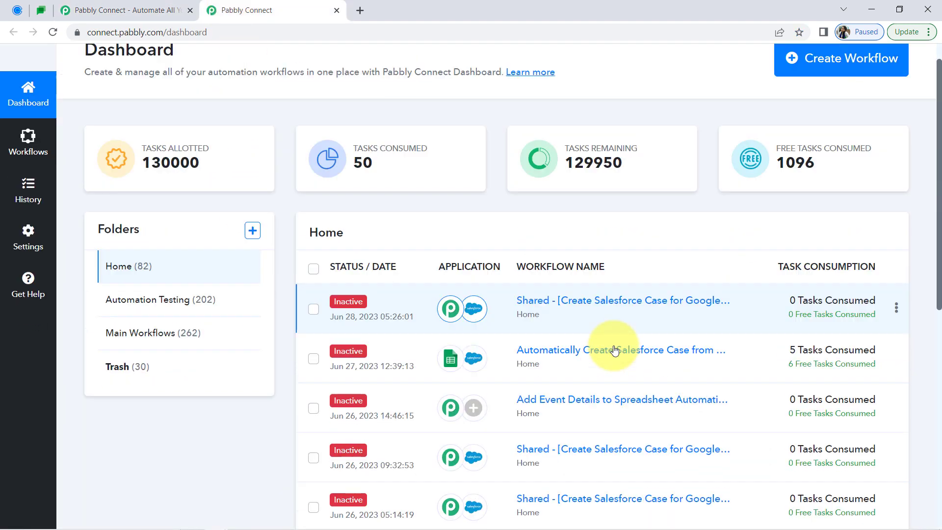
{"action": "scroll", "coordinate": [616, 349], "scroll_direction": "up", "scroll_amount": 4}
{"action": "scroll", "coordinate": [616, 350], "scroll_direction": "up", "scroll_amount": 4}
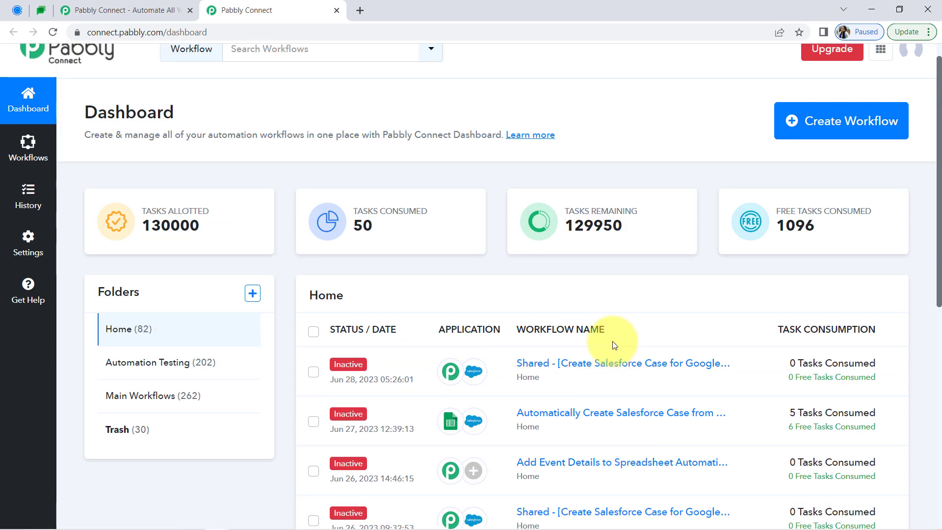
{"action": "left_click", "coordinate": [110, 9]}
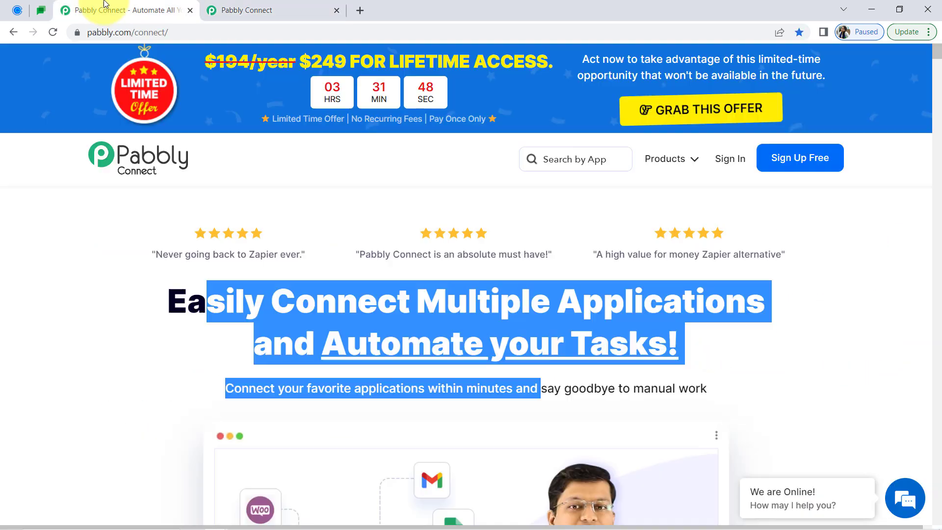
{"action": "left_click", "coordinate": [181, 309]}
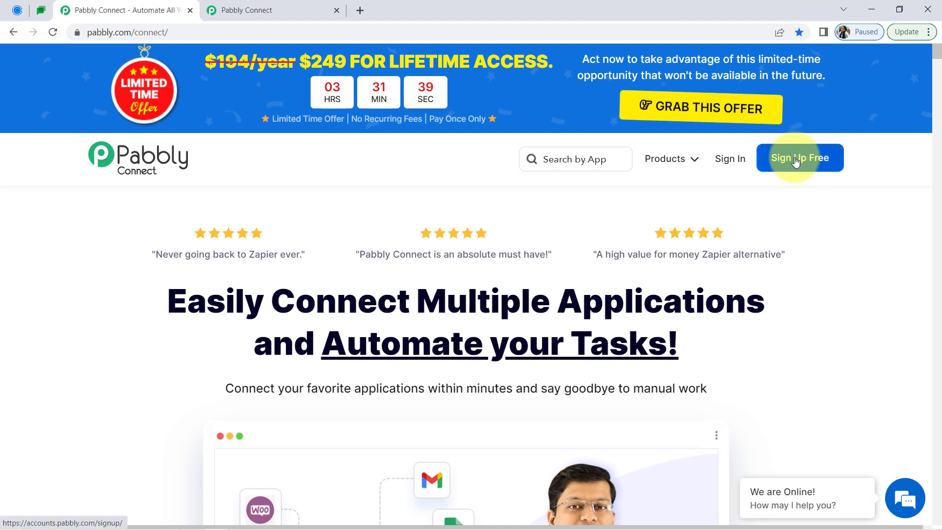
Create a workflow named "Send Calendly Invitees on Google Chat Automatically" from the Pabbly Connect dashboard
{"action": "left_click", "coordinate": [289, 5]}
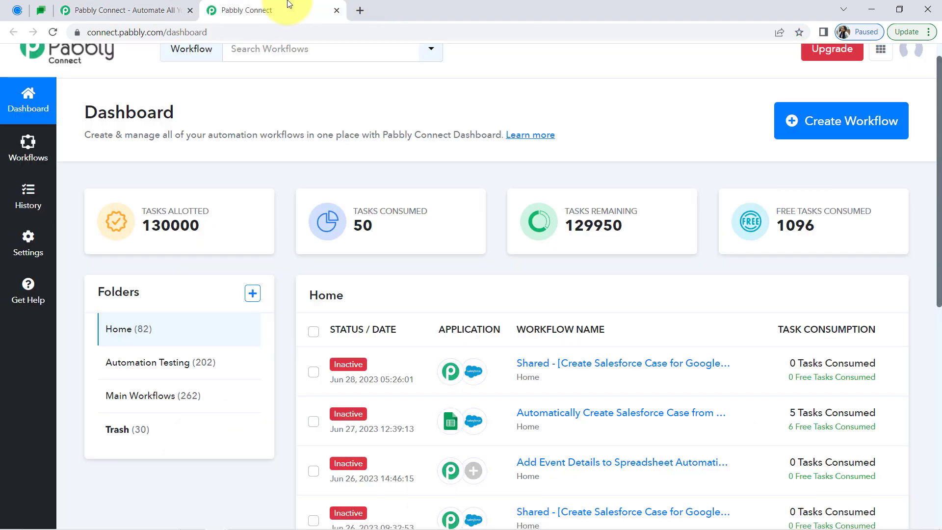
{"action": "double_click", "coordinate": [110, 114]}
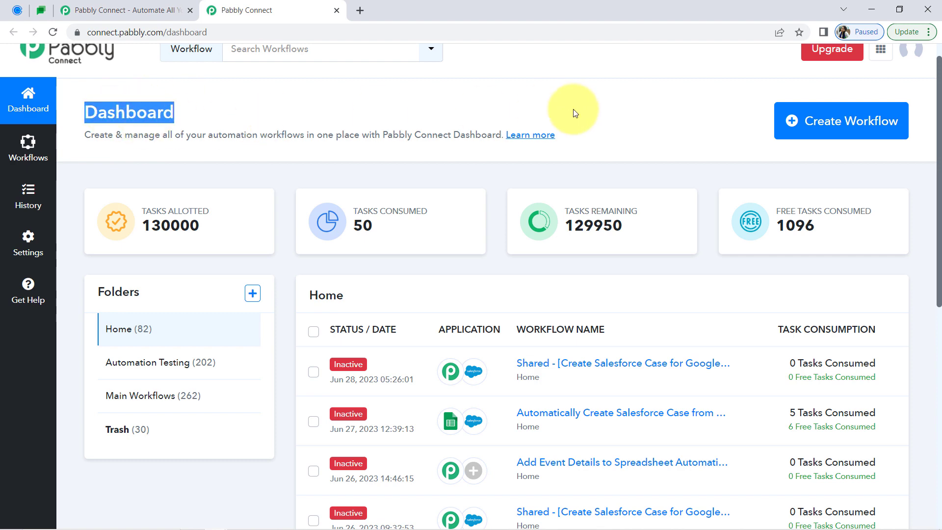
{"action": "left_click", "coordinate": [782, 121]}
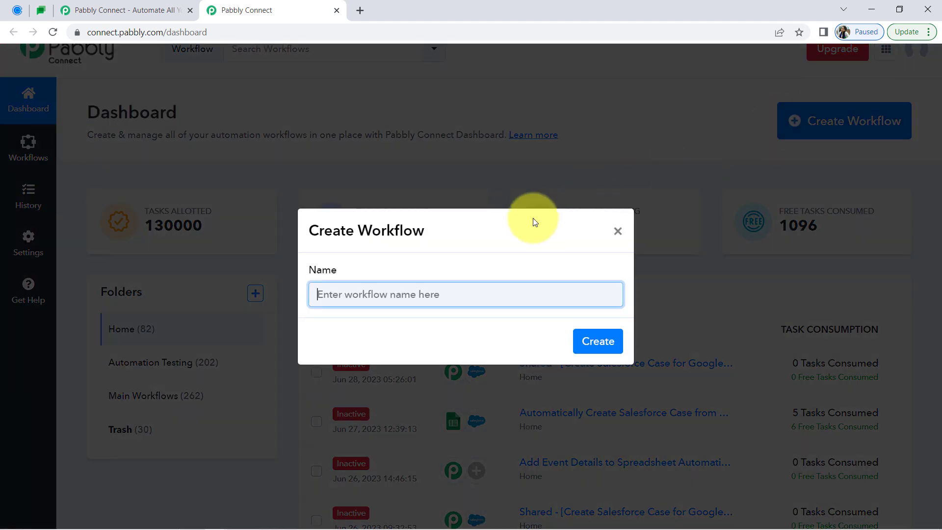
{"action": "type", "text": "Send Calendly Invitees on Google Chat Automatically"}
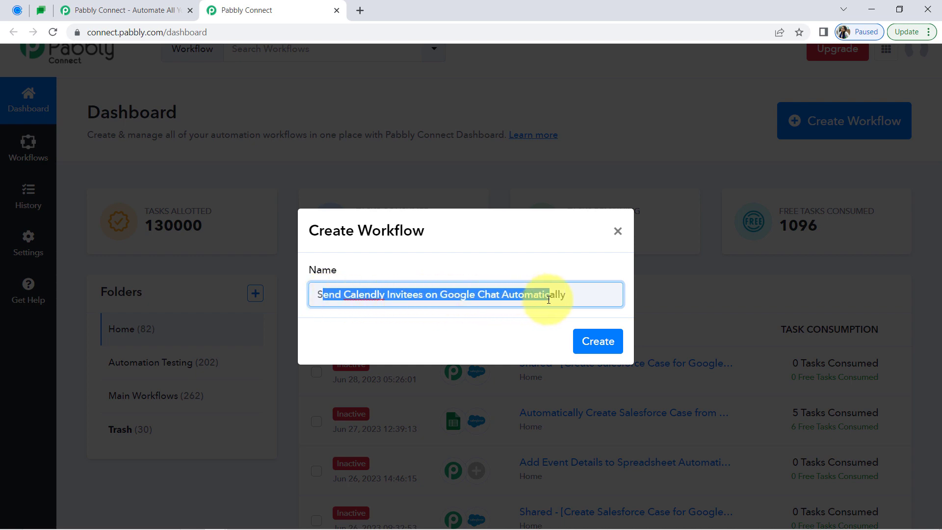
{"action": "left_click", "coordinate": [598, 340]}
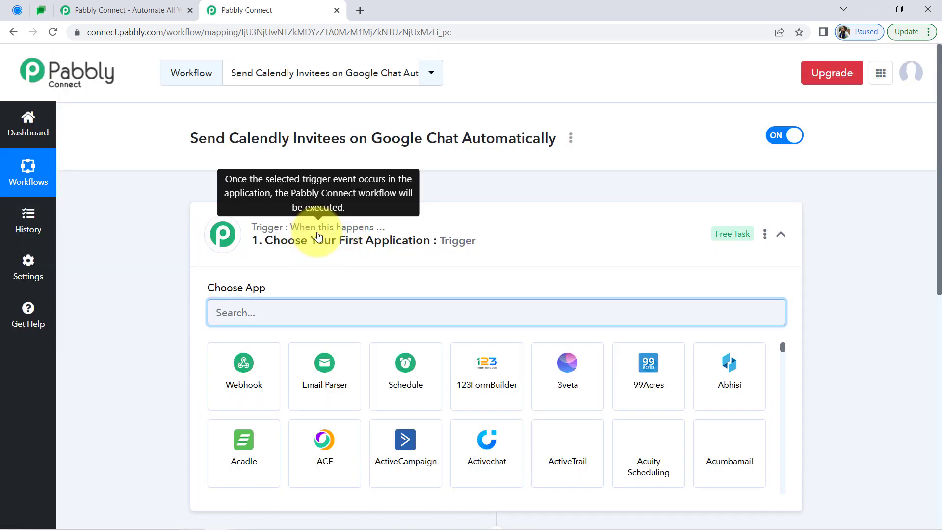
Find Calendly in the app list and choose it as the workflow's trigger application
{"action": "left_click", "coordinate": [319, 236]}
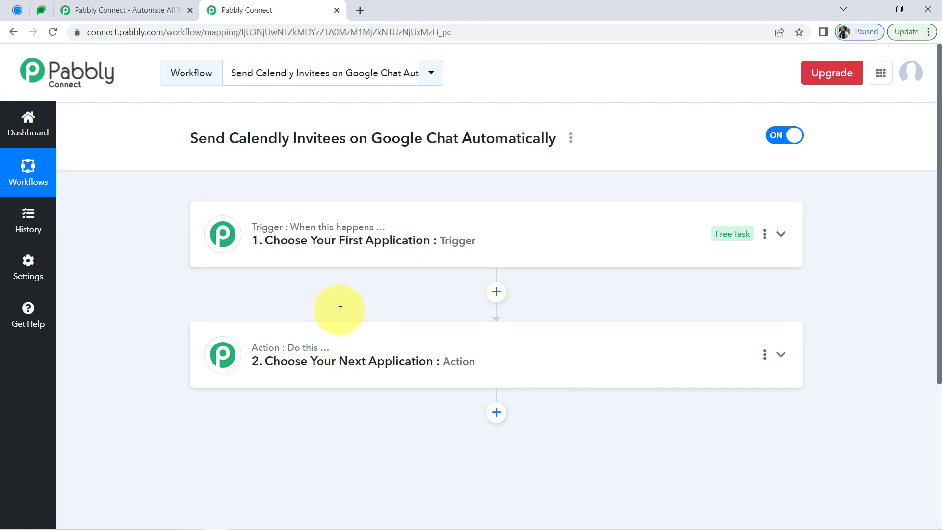
{"action": "left_click", "coordinate": [385, 247]}
{"action": "left_click_drag", "start_coordinate": [557, 138], "coordinate": [289, 143]}
{"action": "left_click", "coordinate": [251, 152]}
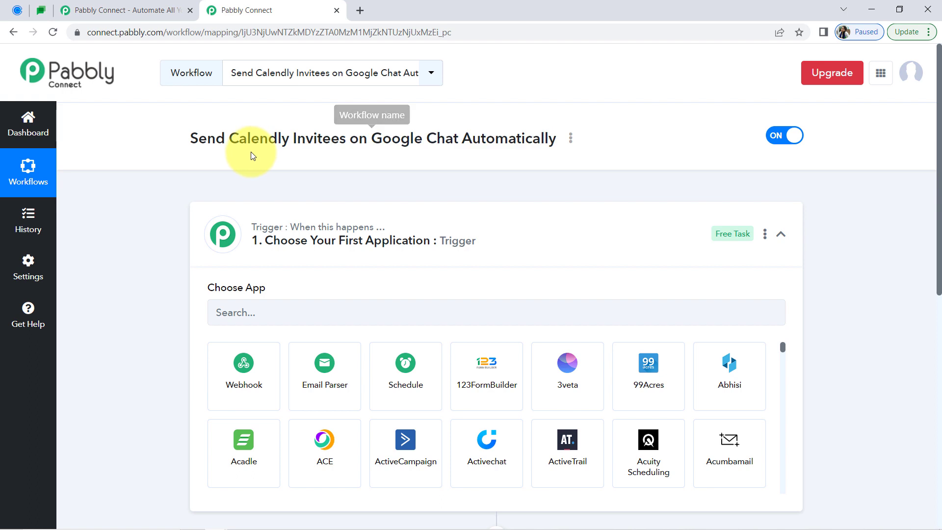
{"action": "left_click", "coordinate": [244, 312]}
{"action": "type", "text": "calend"}
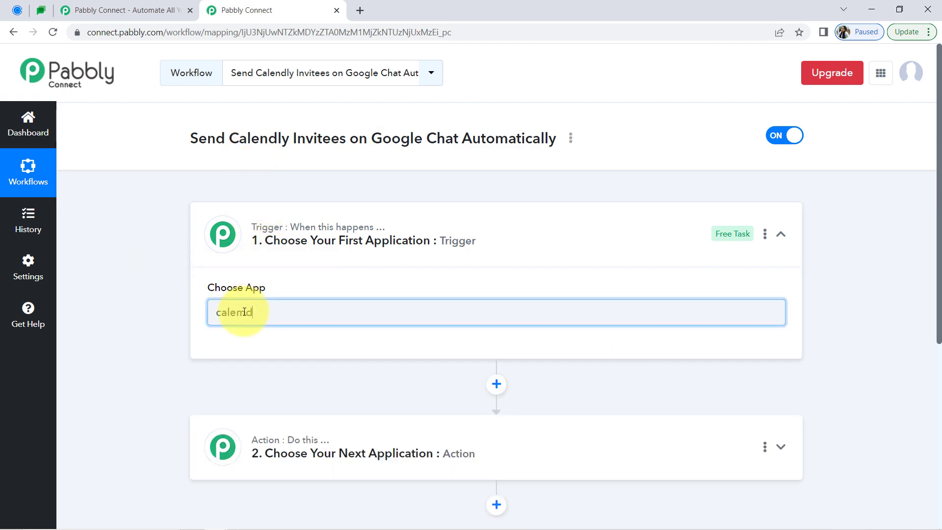
{"action": "key", "text": "BackSpace"}
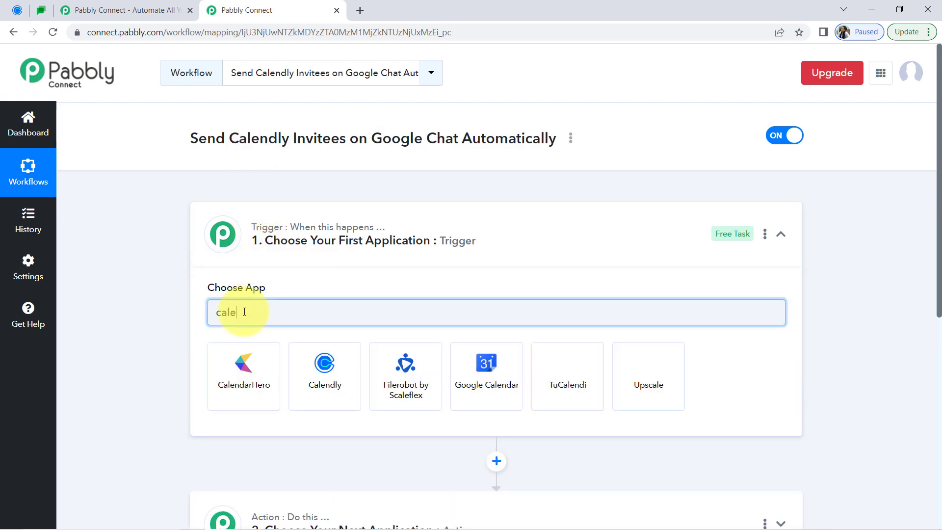
{"action": "type", "text": "n"}
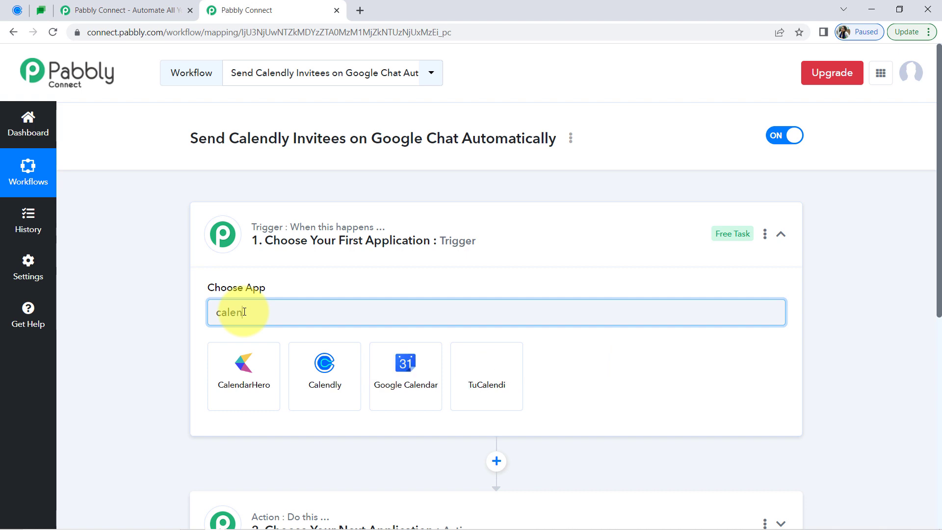
{"action": "left_click", "coordinate": [328, 366]}
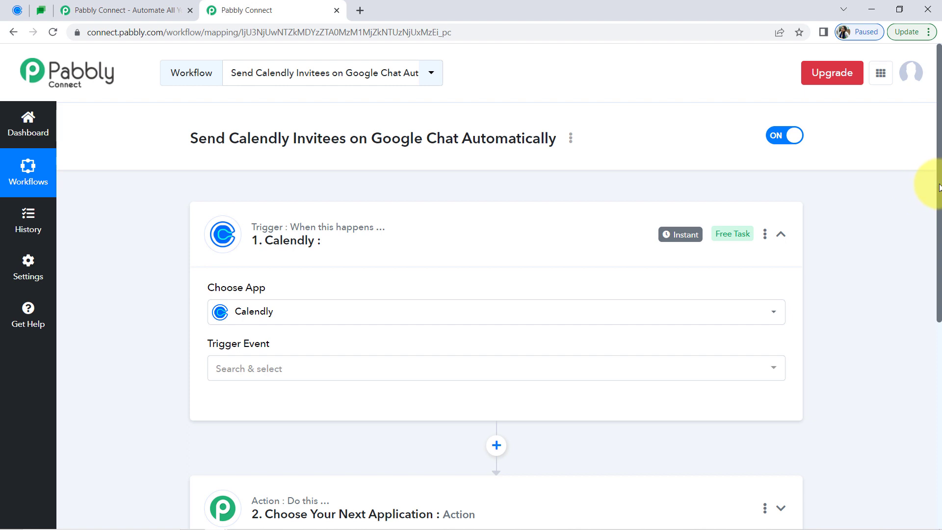
Choose Google Chat Hangout as the workflow's action application and collapse both workflow cards
{"action": "left_click_drag", "start_coordinate": [938, 185], "coordinate": [938, 342]}
{"action": "left_click", "coordinate": [417, 238]}
{"action": "left_click", "coordinate": [252, 314]}
{"action": "type", "text": "go"}
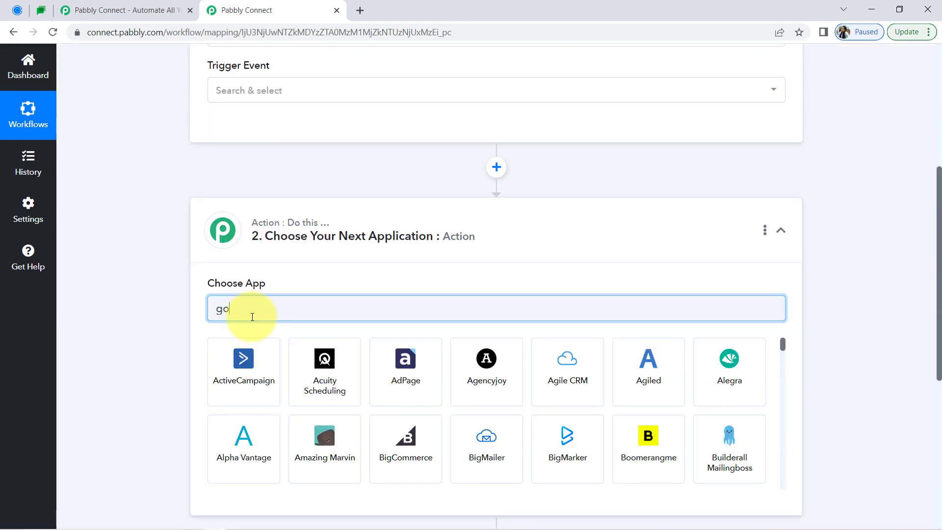
{"action": "type", "text": "ogle cha"}
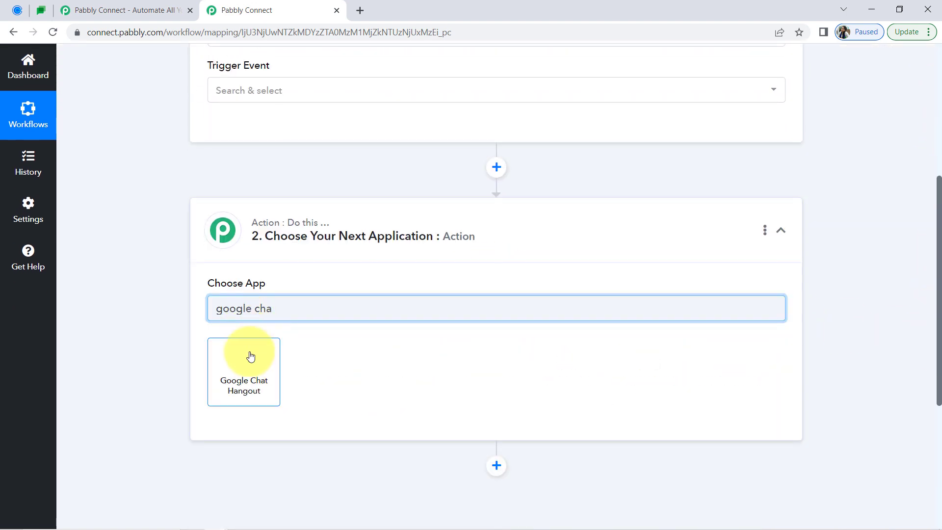
{"action": "left_click", "coordinate": [251, 356]}
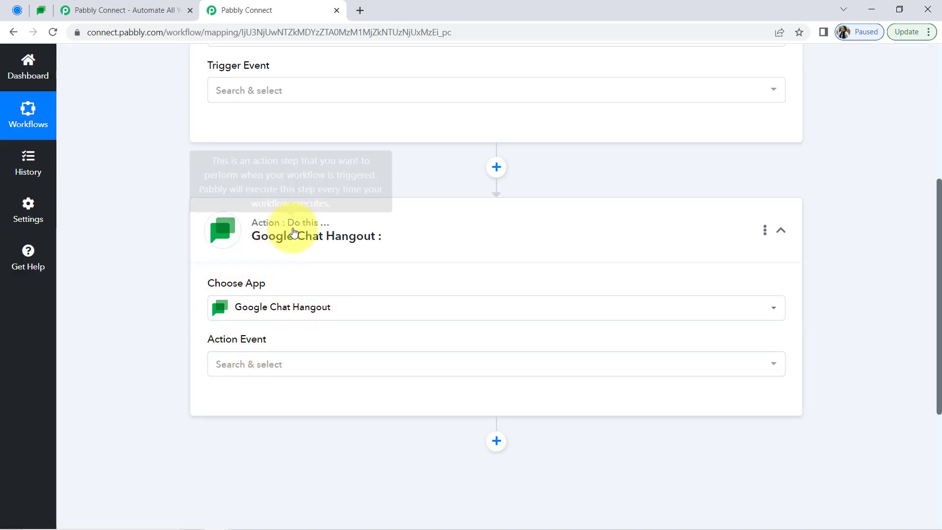
{"action": "left_click", "coordinate": [314, 236]}
{"action": "left_click", "coordinate": [261, 69]}
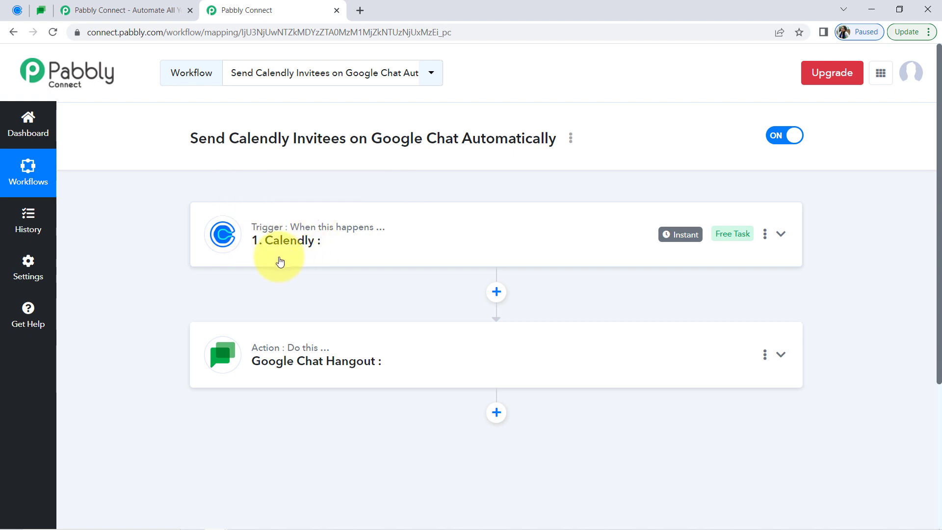
Set the Calendly trigger event to Invitee Created (Organization)
{"action": "left_click", "coordinate": [283, 253]}
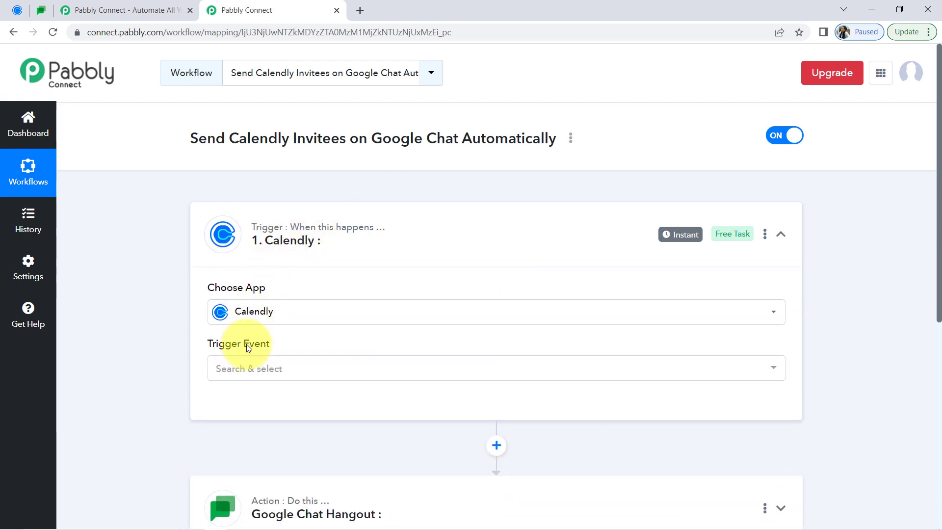
{"action": "left_click", "coordinate": [239, 372]}
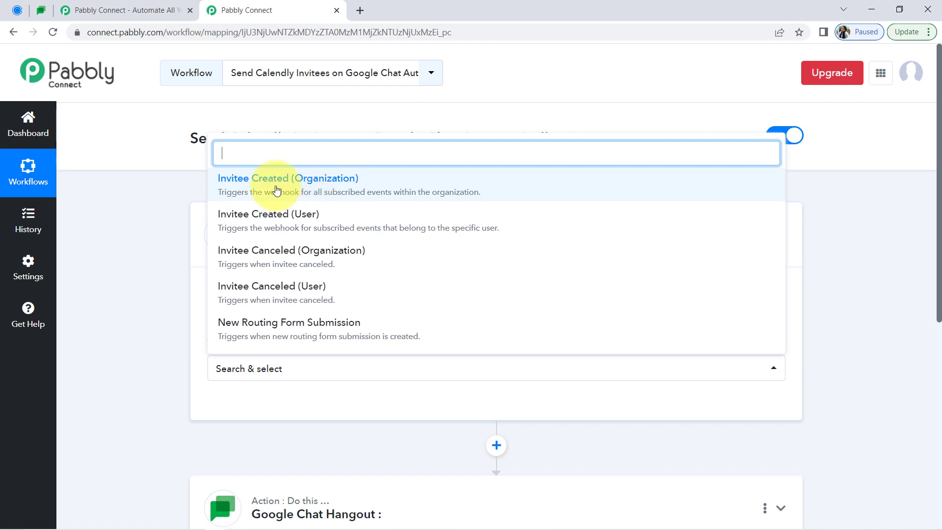
{"action": "left_click", "coordinate": [278, 190]}
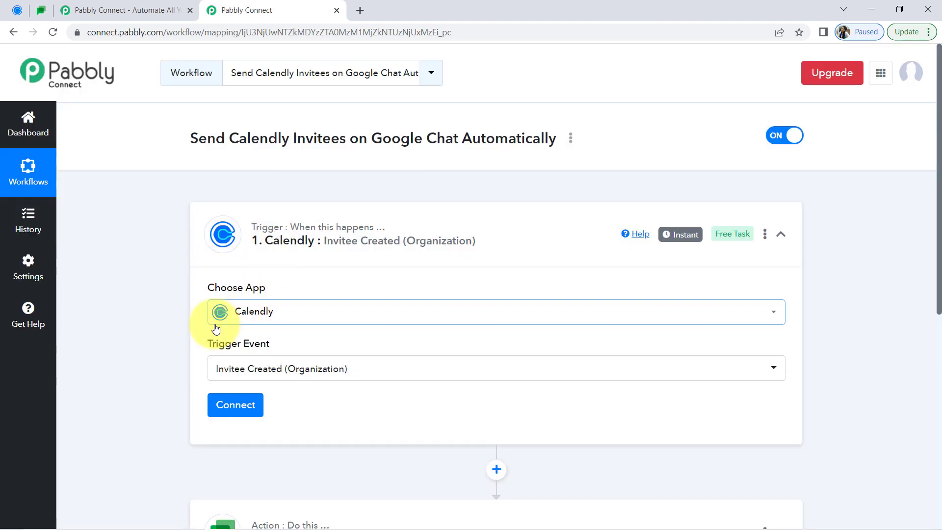
Connect the Calendly trigger through a new connection and authorize access to the account
{"action": "left_click_drag", "start_coordinate": [940, 137], "coordinate": [928, 233]}
{"action": "left_click", "coordinate": [230, 235]}
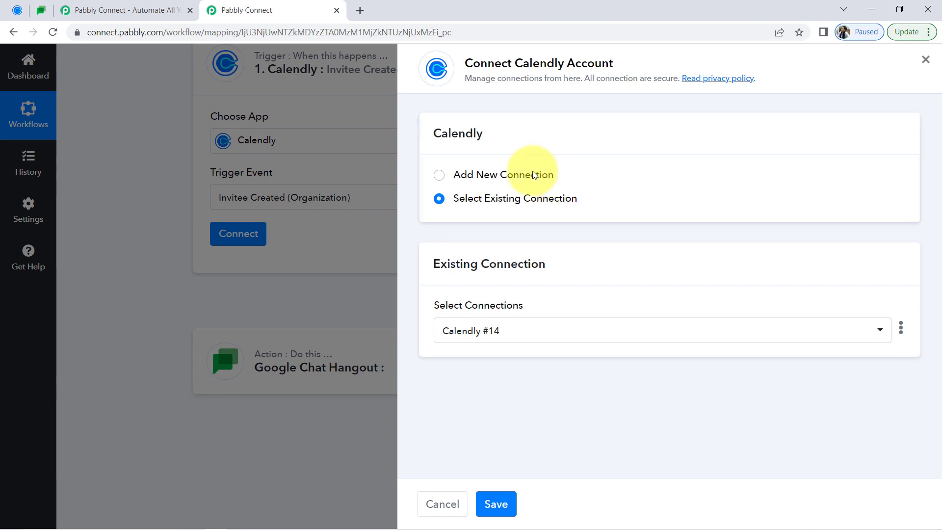
{"action": "left_click", "coordinate": [536, 174]}
{"action": "left_click", "coordinate": [504, 319]}
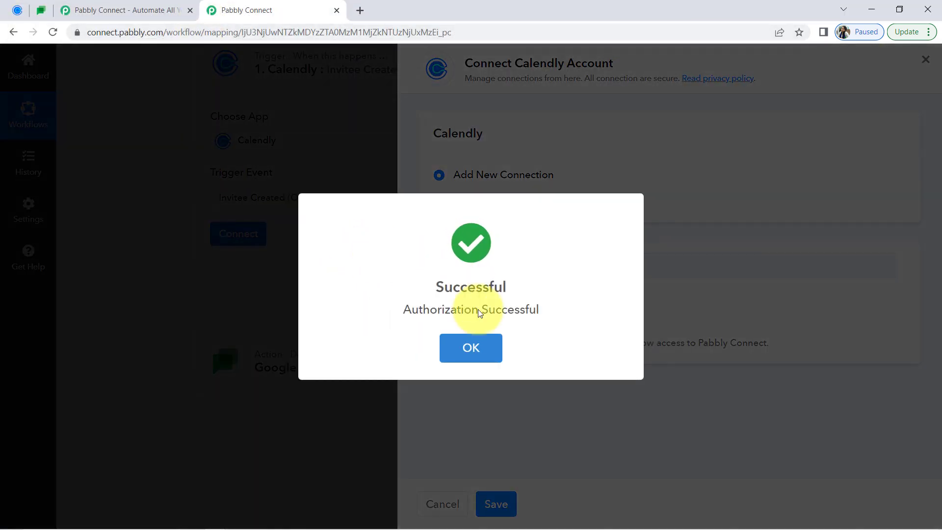
{"action": "left_click", "coordinate": [490, 336]}
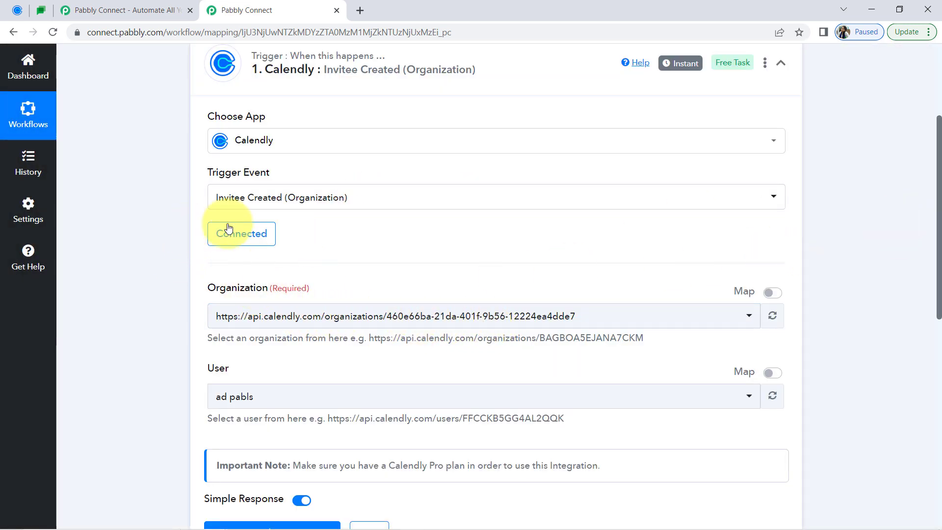
Check the organization and user preselected for the Calendly trigger, including the available user options
{"action": "left_click_drag", "start_coordinate": [216, 288], "coordinate": [277, 290]}
{"action": "scroll", "coordinate": [926, 252], "scroll_direction": "down", "scroll_amount": 3}
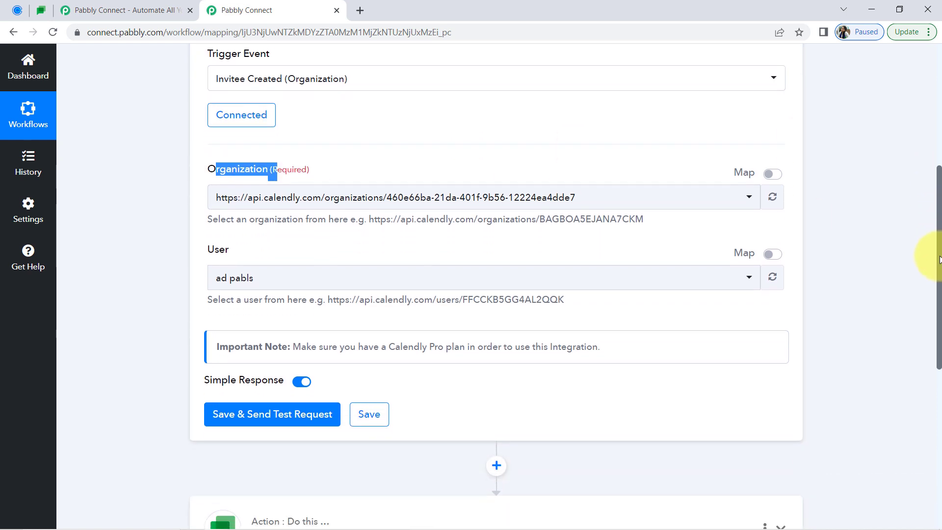
{"action": "left_click", "coordinate": [196, 238]}
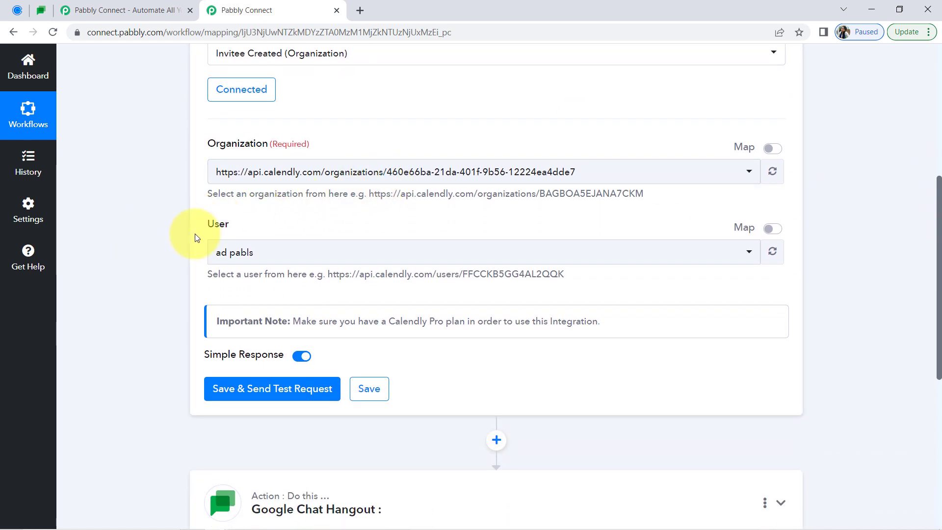
{"action": "left_click_drag", "start_coordinate": [211, 230], "coordinate": [260, 231]}
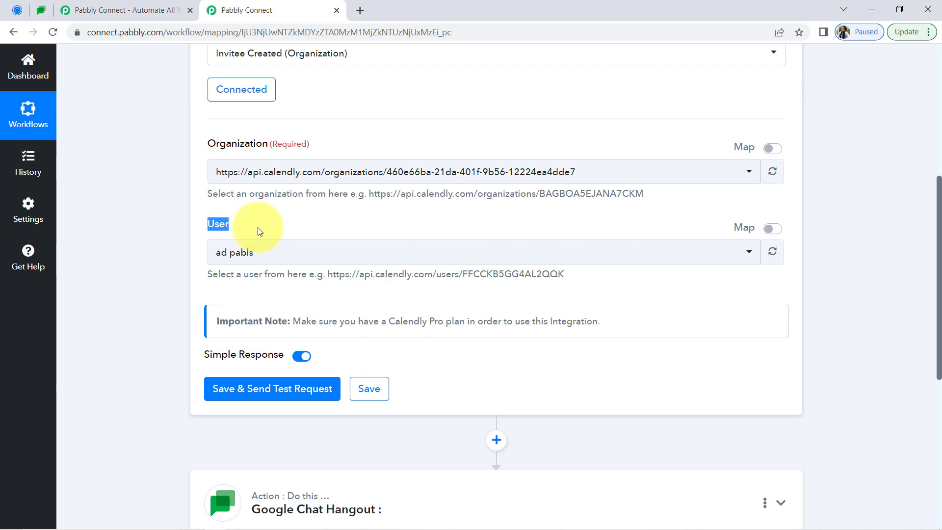
{"action": "left_click", "coordinate": [11, 10]}
{"action": "left_click", "coordinate": [260, 8]}
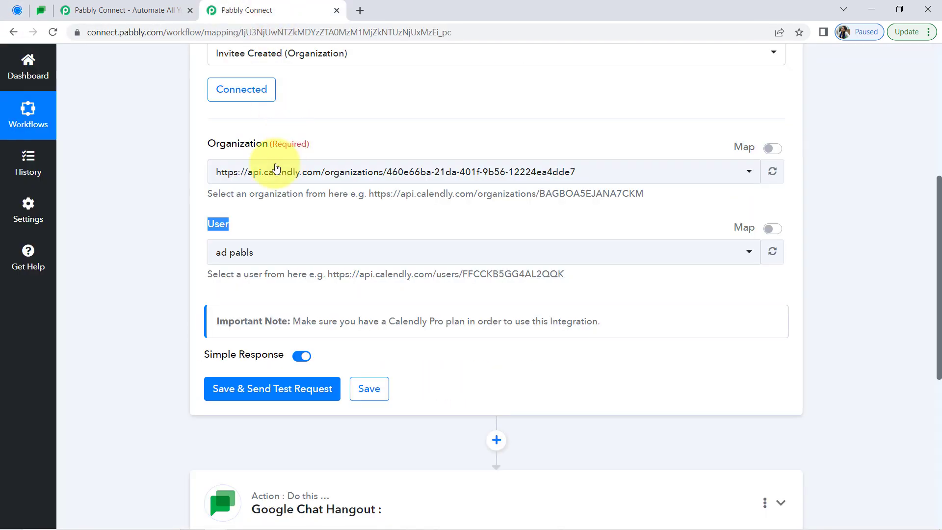
{"action": "left_click", "coordinate": [228, 251]}
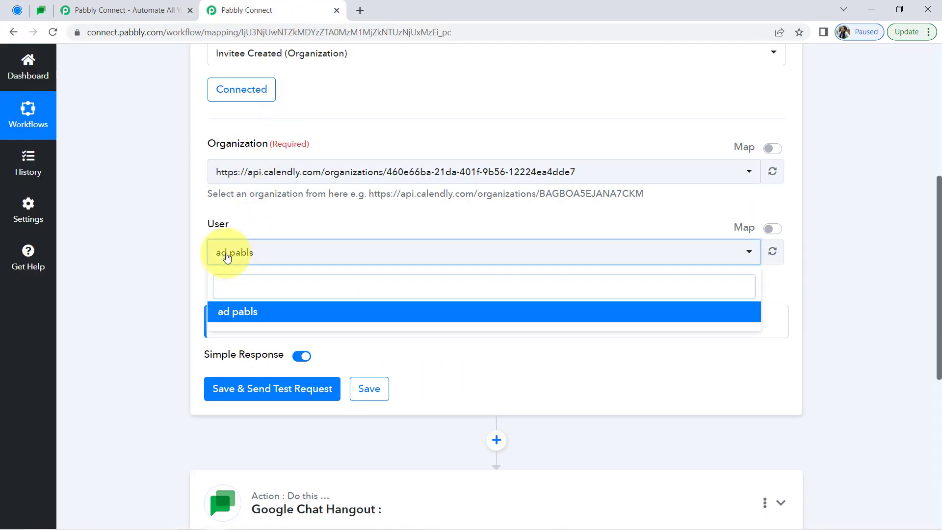
{"action": "left_click", "coordinate": [152, 249]}
{"action": "scroll", "coordinate": [194, 237], "scroll_direction": "down", "scroll_amount": 5}
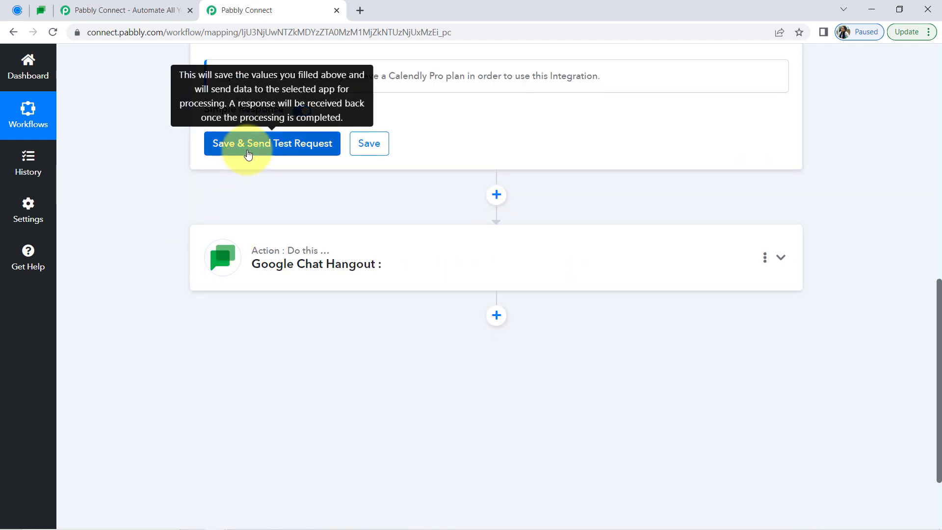
Save the Calendly trigger and send its test request, then read the note about making a test submission
{"action": "left_click", "coordinate": [248, 154]}
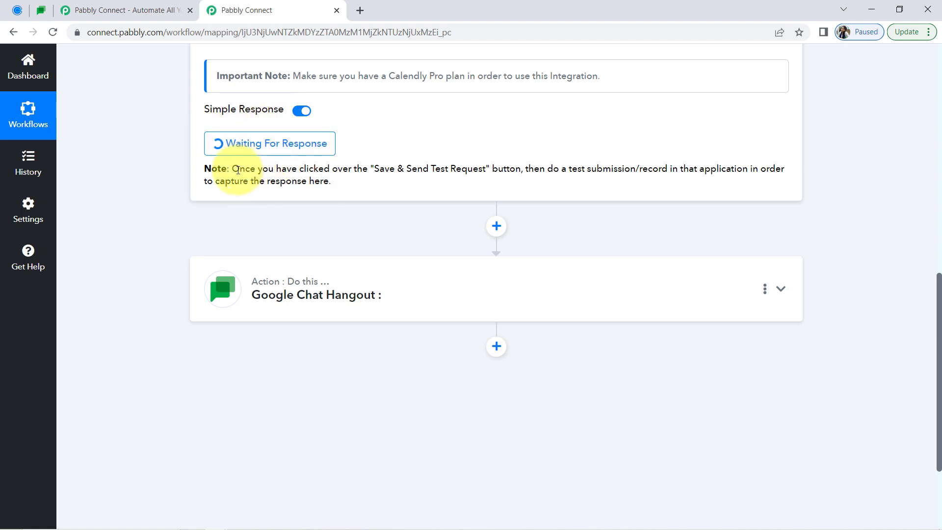
{"action": "left_click_drag", "start_coordinate": [238, 170], "coordinate": [298, 194]}
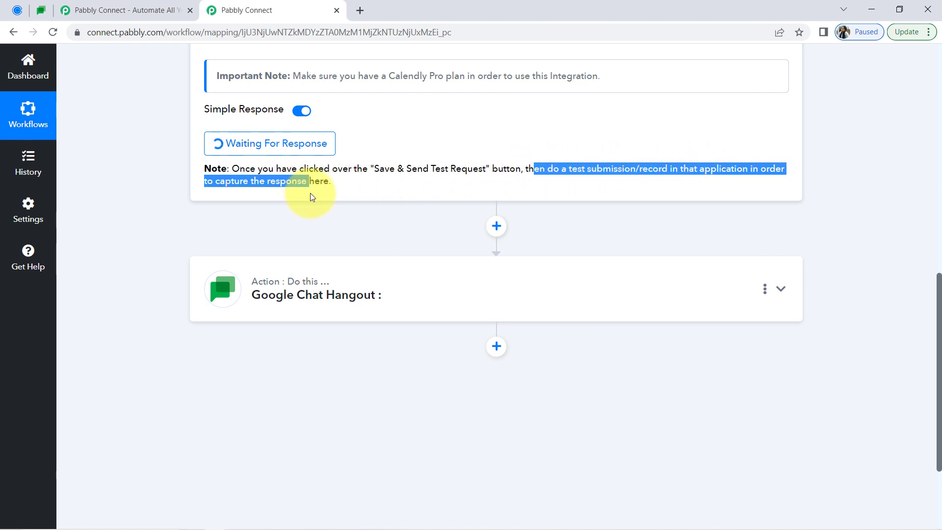
{"action": "left_click", "coordinate": [312, 197]}
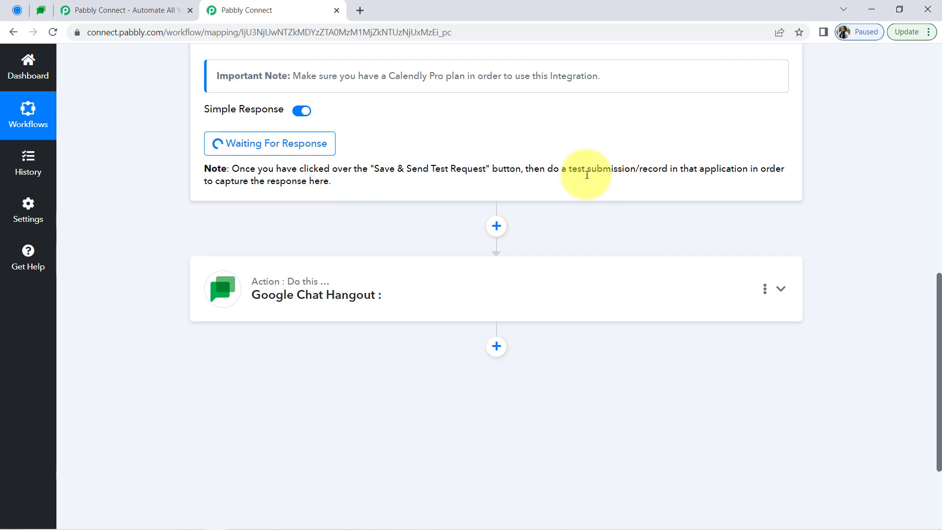
{"action": "left_click_drag", "start_coordinate": [552, 169], "coordinate": [669, 178]}
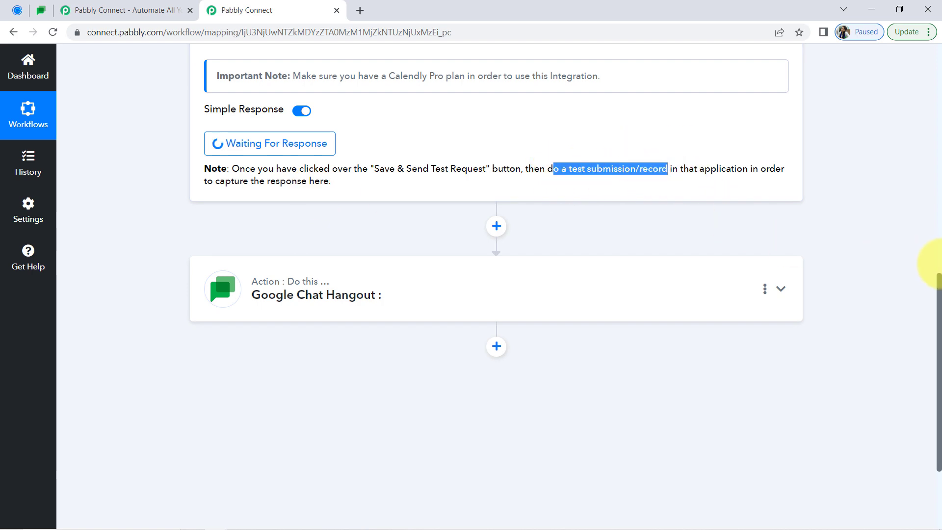
{"action": "left_click_drag", "start_coordinate": [938, 287], "coordinate": [916, 128]}
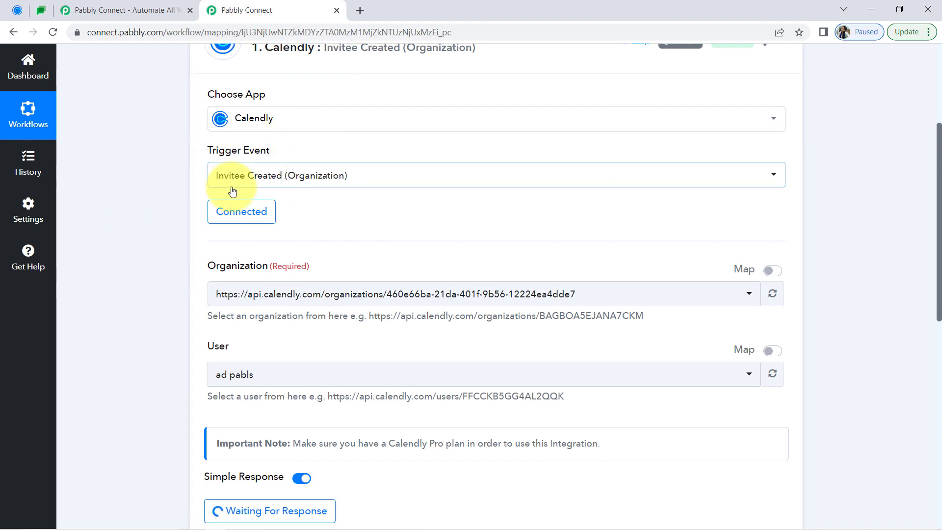
Switch to Calendly, open the Science Webinar booking page and choose the 10:00am slot on Thursday, July 13, 2023
{"action": "left_click", "coordinate": [18, 10]}
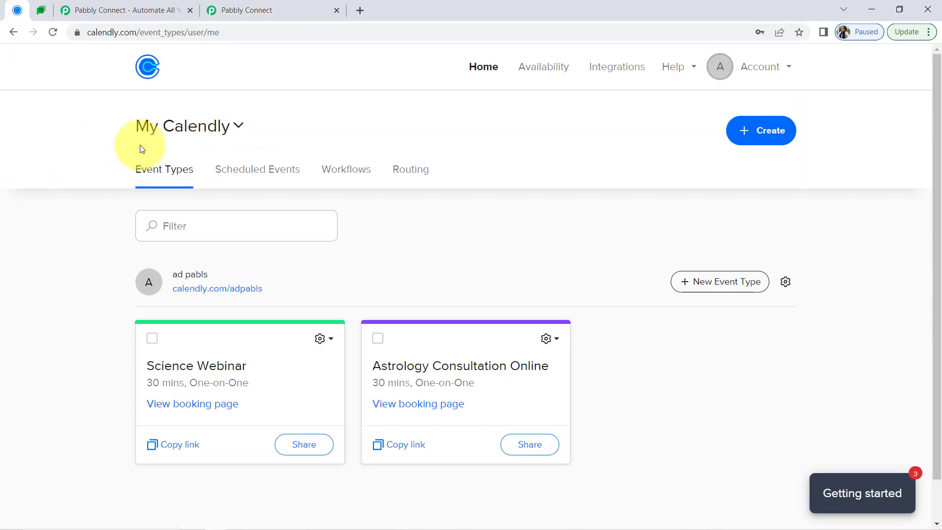
{"action": "left_click_drag", "start_coordinate": [934, 147], "coordinate": [927, 200]}
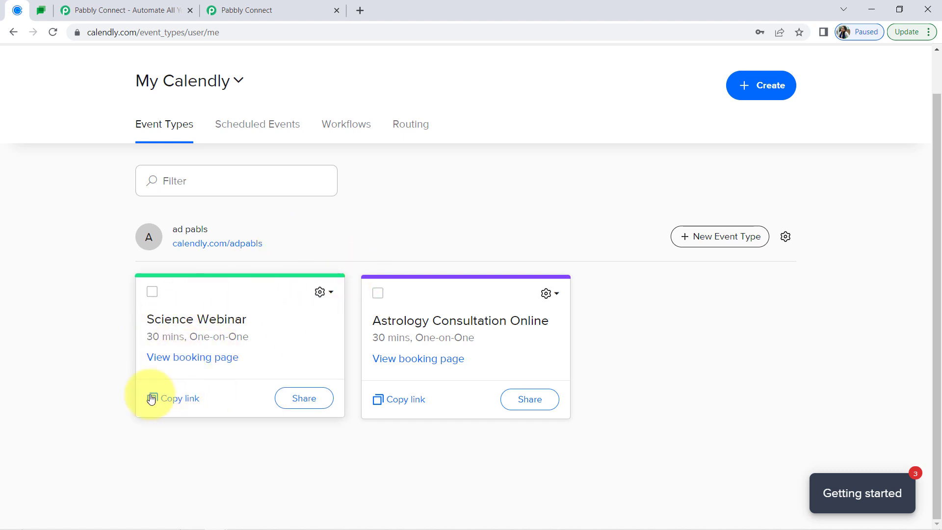
{"action": "left_click", "coordinate": [167, 358]}
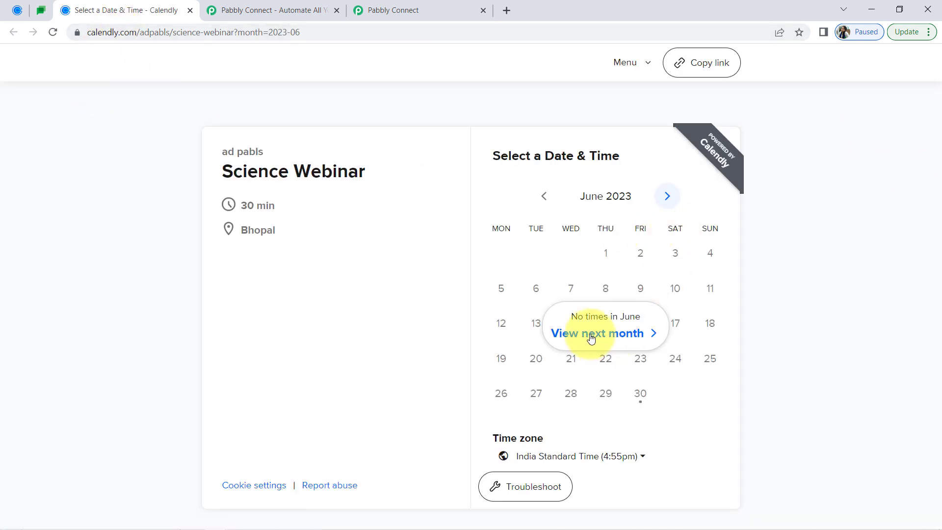
{"action": "left_click", "coordinate": [591, 338]}
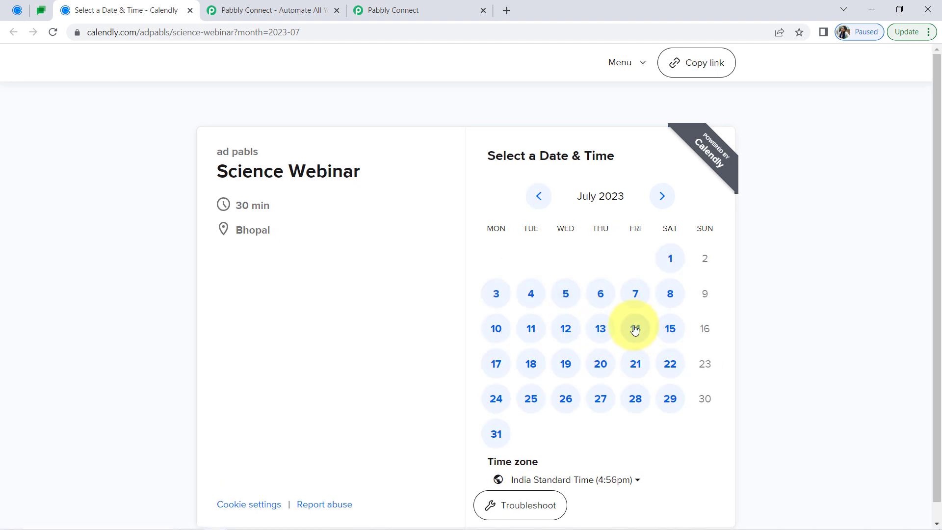
{"action": "left_click", "coordinate": [602, 330]}
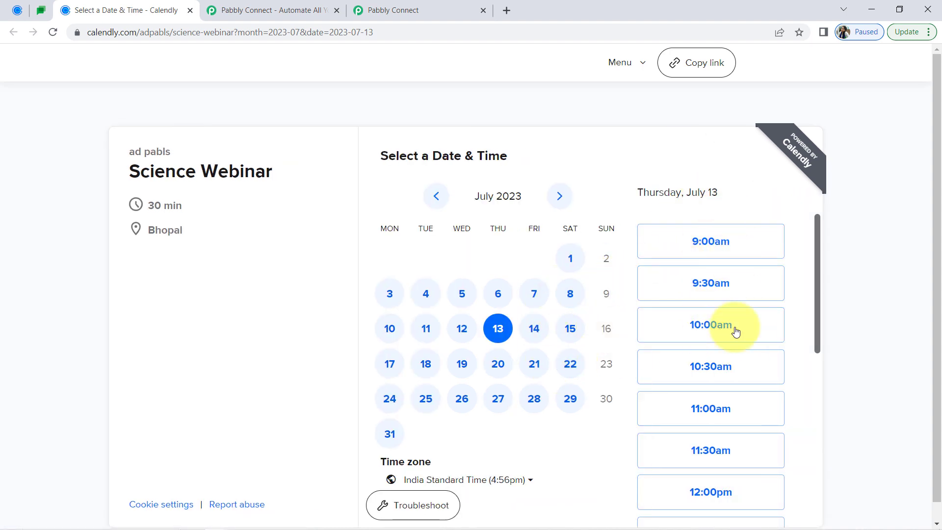
{"action": "left_click", "coordinate": [674, 326]}
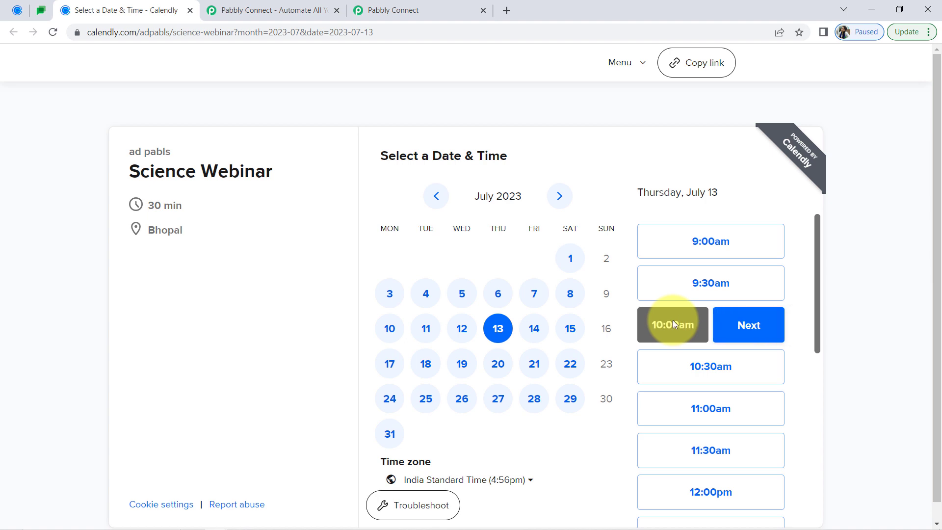
{"action": "left_click", "coordinate": [748, 326]}
Enter the invitee's name, email, gender Female and phone number, and schedule the Science Webinar event
{"action": "left_click", "coordinate": [438, 206]}
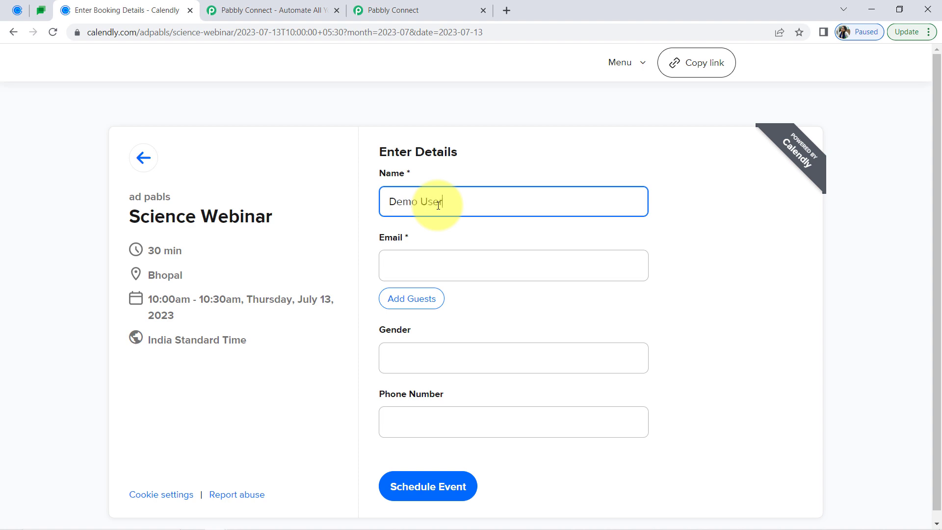
{"action": "key", "text": "Tab"}
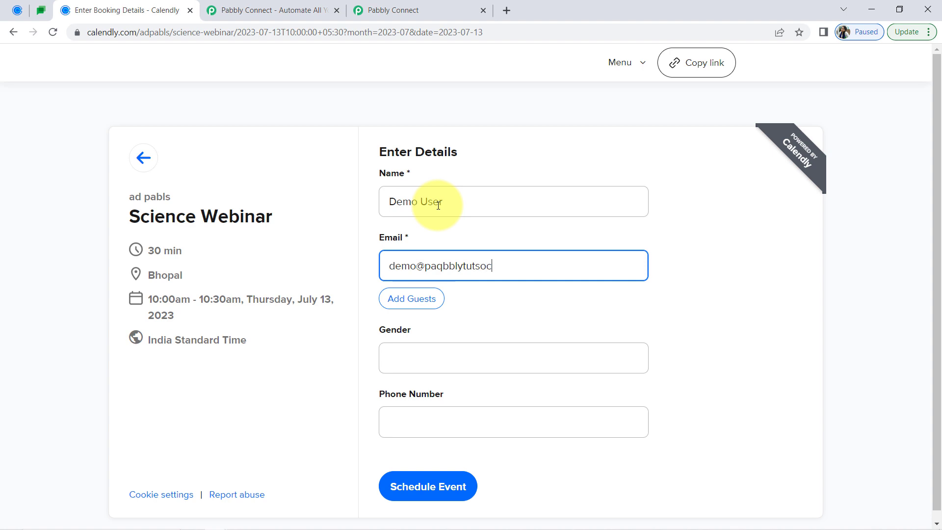
{"action": "key", "text": "Tab"}
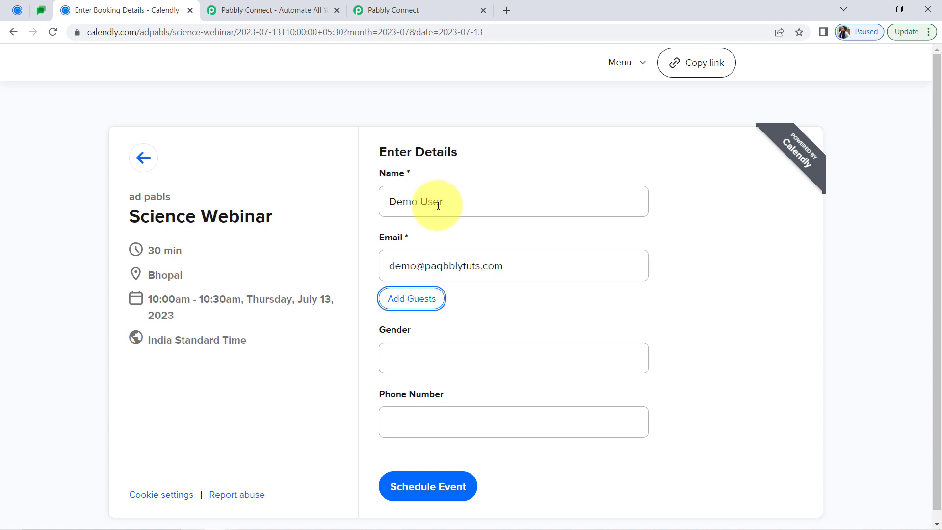
{"action": "key", "text": "Tab"}
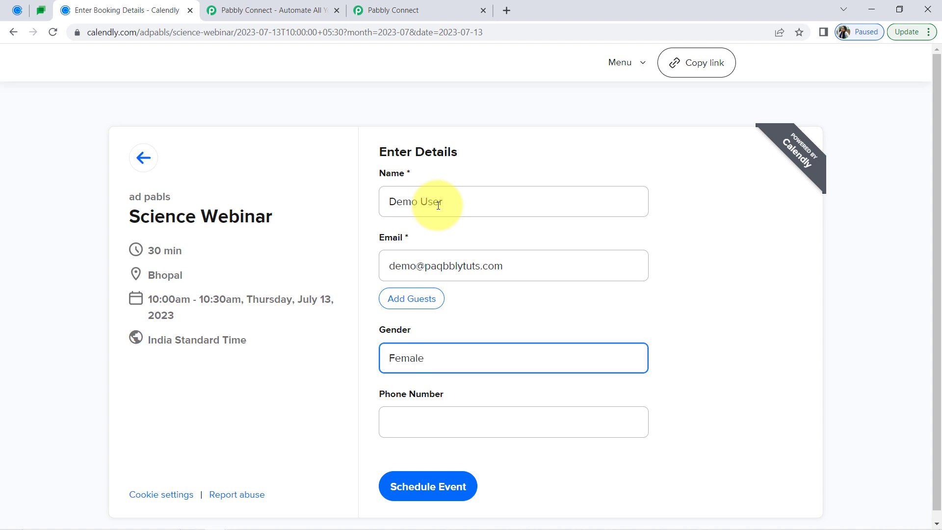
{"action": "key", "text": "Tab"}
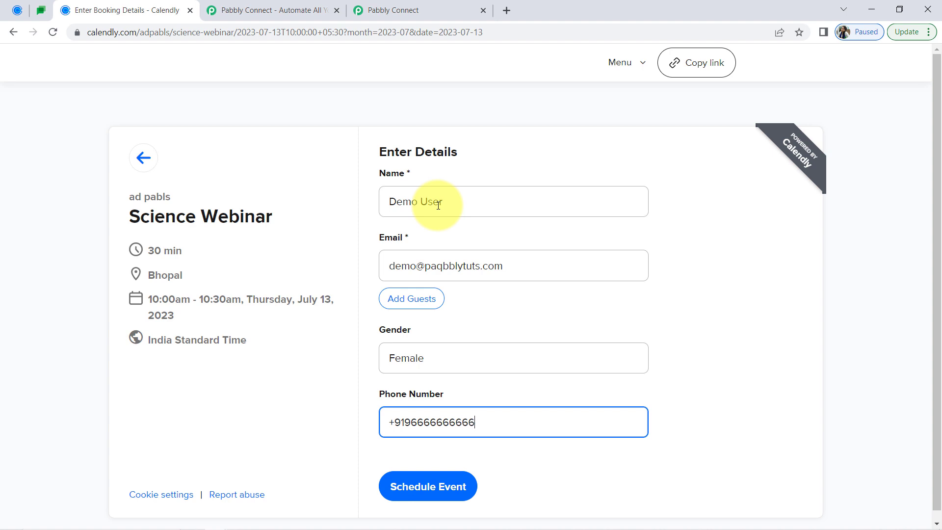
{"action": "left_click", "coordinate": [435, 495]}
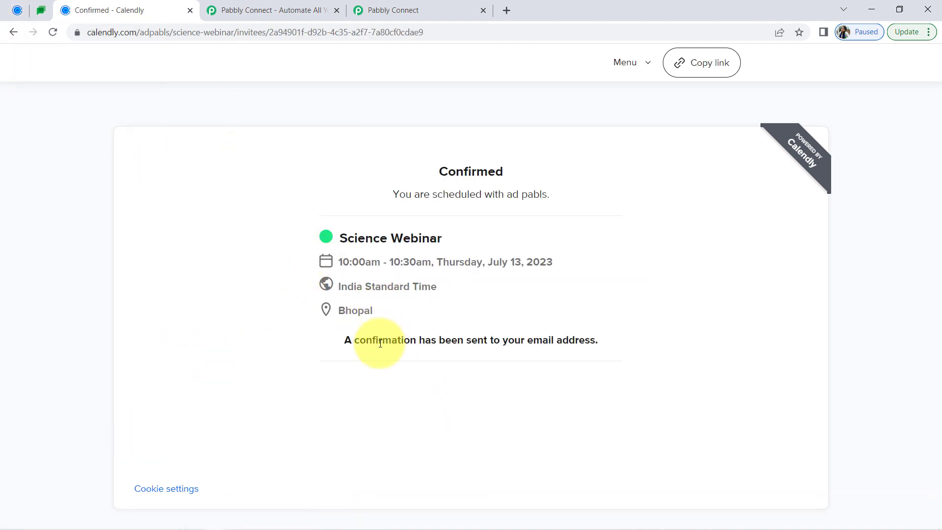
{"action": "left_click_drag", "start_coordinate": [376, 340], "coordinate": [583, 338]}
{"action": "left_click_drag", "start_coordinate": [464, 172], "coordinate": [518, 179]}
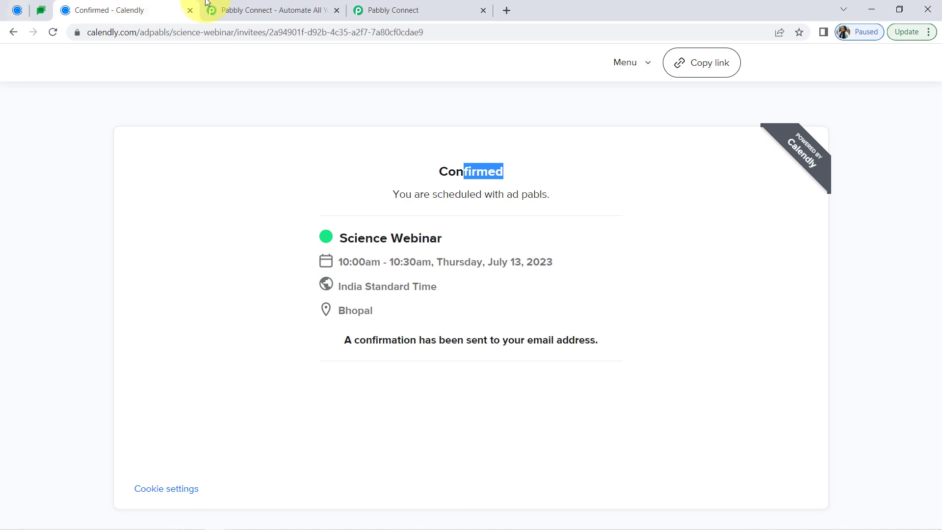
Return to the Pabbly Connect workflow's Calendly trigger and close the extra Pabbly Connect browser tab
{"action": "left_click", "coordinate": [377, 10]}
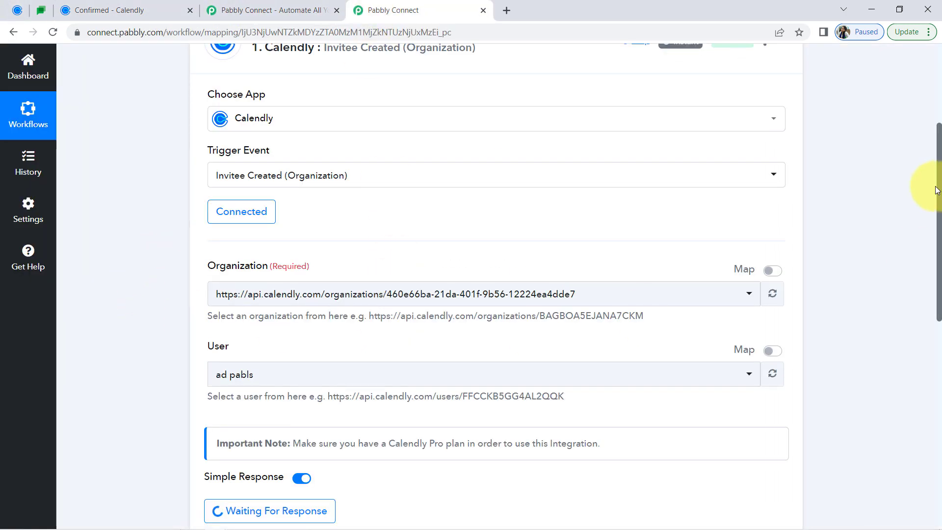
{"action": "left_click_drag", "start_coordinate": [940, 203], "coordinate": [934, 304]}
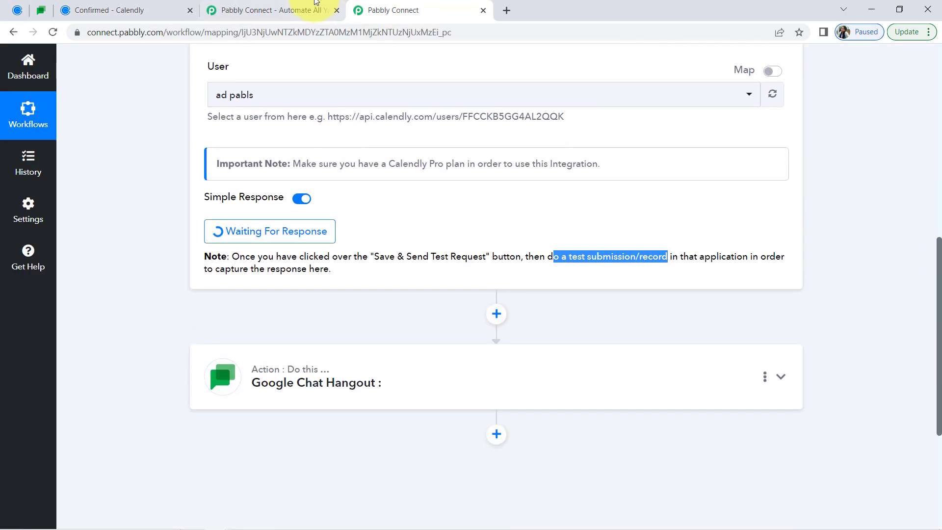
{"action": "left_click", "coordinate": [303, 5]}
{"action": "left_click", "coordinate": [337, 10]}
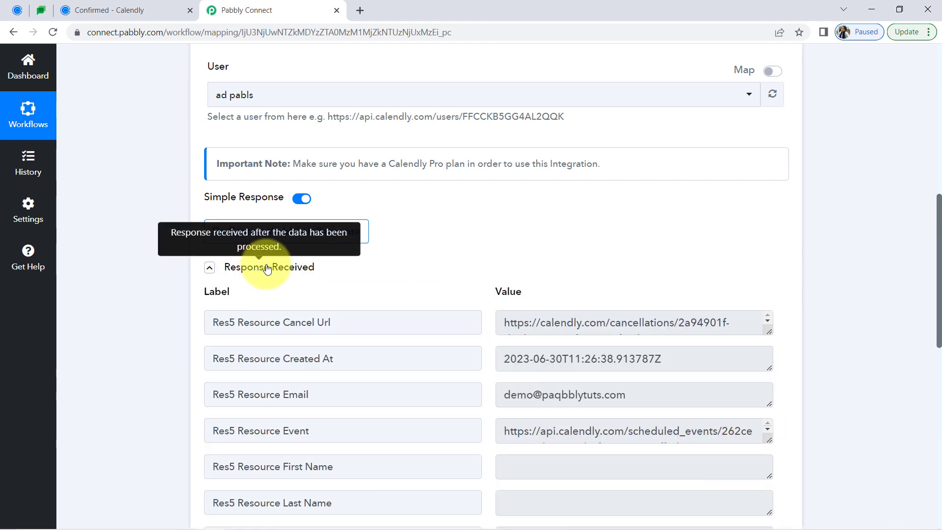
Examine the captured Calendly response, including the creation time, email, event link, invitee name and event name
{"action": "left_click", "coordinate": [269, 268]}
{"action": "left_click", "coordinate": [268, 268]}
{"action": "left_click", "coordinate": [269, 268]}
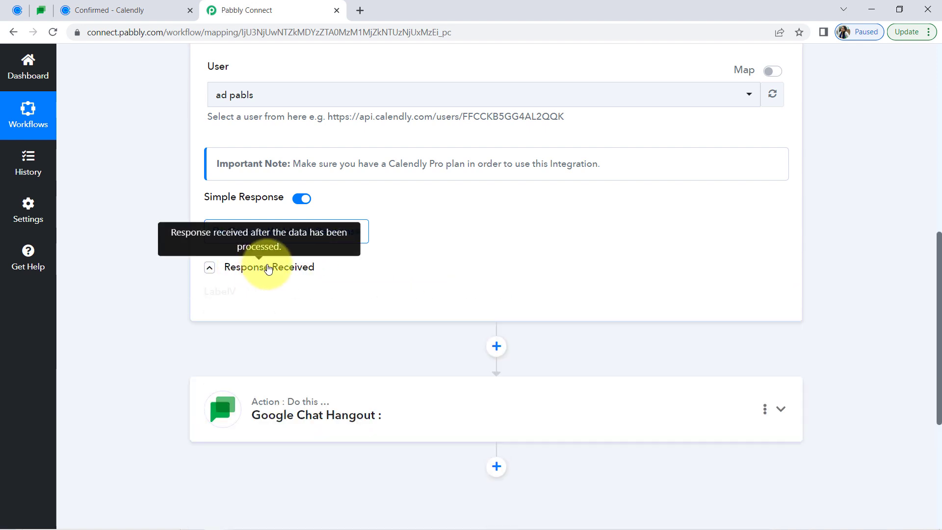
{"action": "left_click", "coordinate": [269, 268]}
{"action": "scroll", "coordinate": [932, 218], "scroll_direction": "down", "scroll_amount": 3}
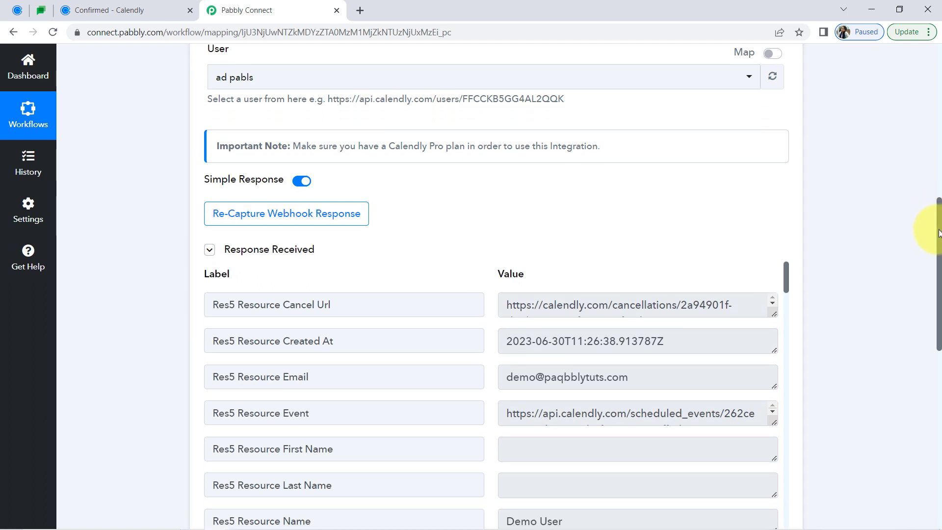
{"action": "scroll", "coordinate": [929, 271], "scroll_direction": "down", "scroll_amount": 1}
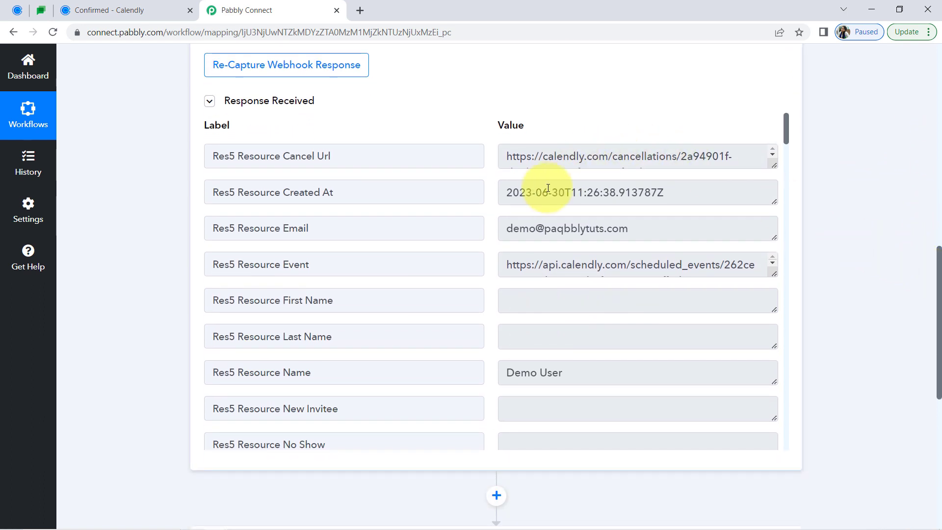
{"action": "left_click_drag", "start_coordinate": [535, 193], "coordinate": [662, 201]}
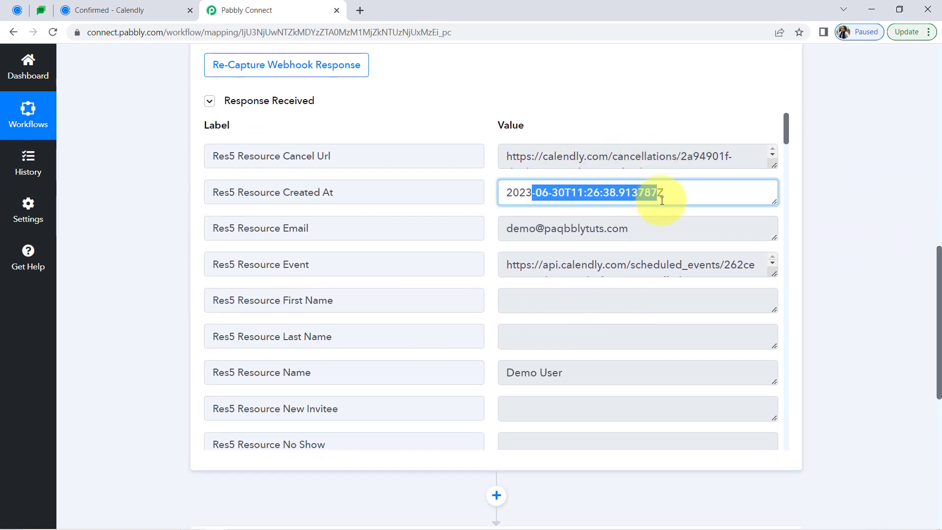
{"action": "left_click", "coordinate": [602, 191]}
{"action": "triple_click", "coordinate": [596, 191]}
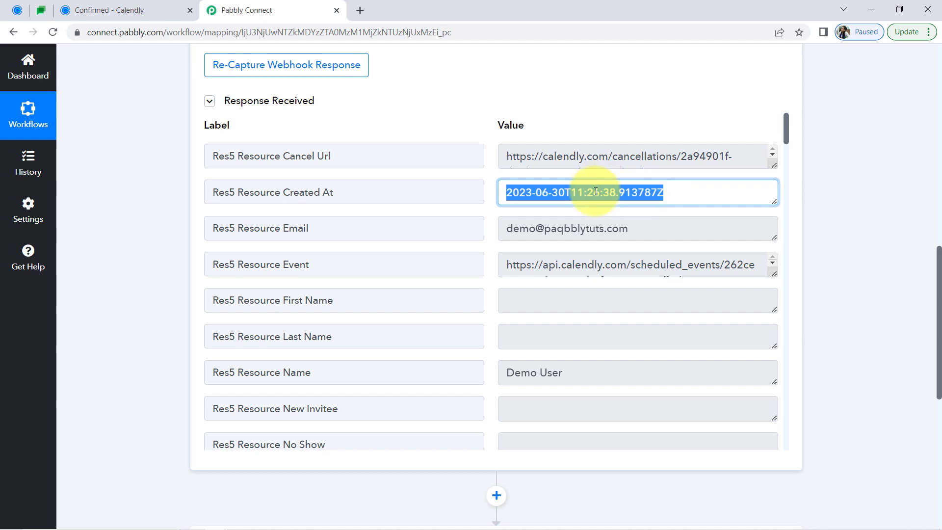
{"action": "left_click_drag", "start_coordinate": [529, 229], "coordinate": [603, 234]}
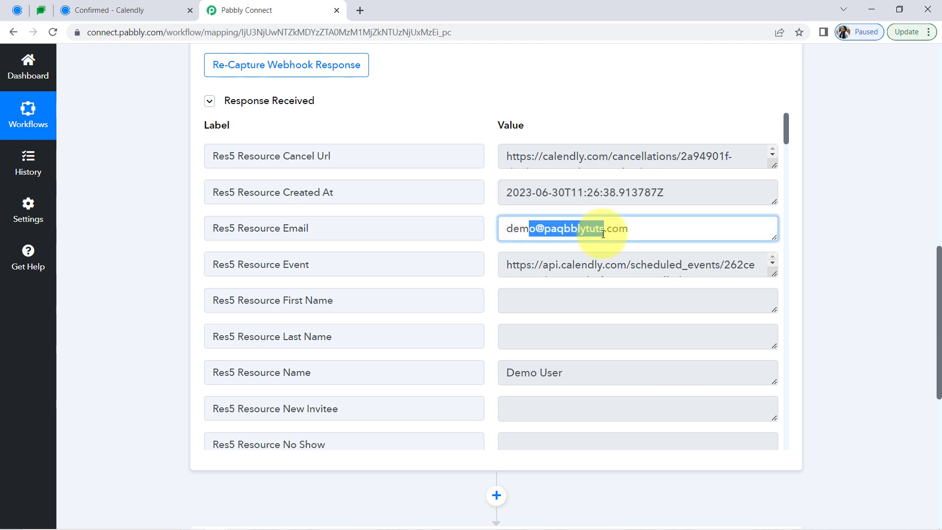
{"action": "left_click_drag", "start_coordinate": [536, 267], "coordinate": [676, 267]}
{"action": "left_click_drag", "start_coordinate": [523, 379], "coordinate": [569, 375]}
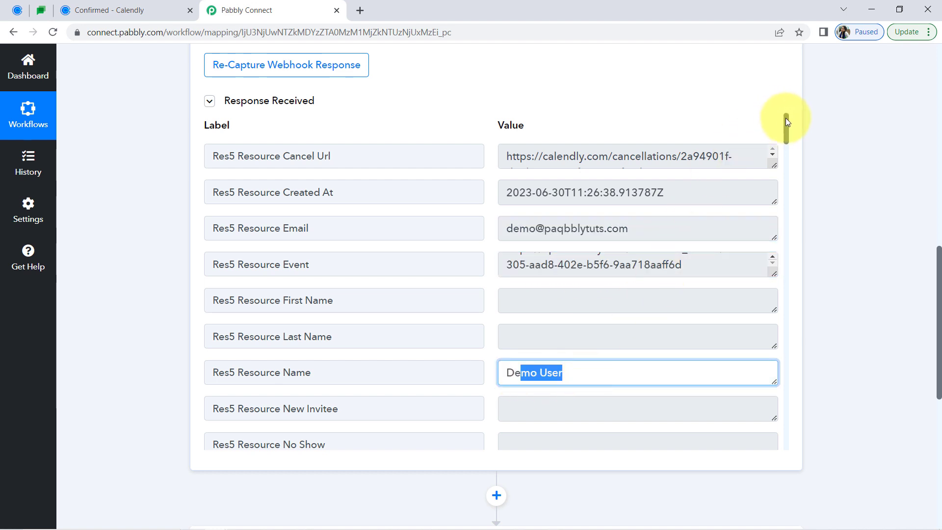
{"action": "left_click_drag", "start_coordinate": [785, 127], "coordinate": [789, 260]}
{"action": "left_click_drag", "start_coordinate": [514, 315], "coordinate": [715, 319]}
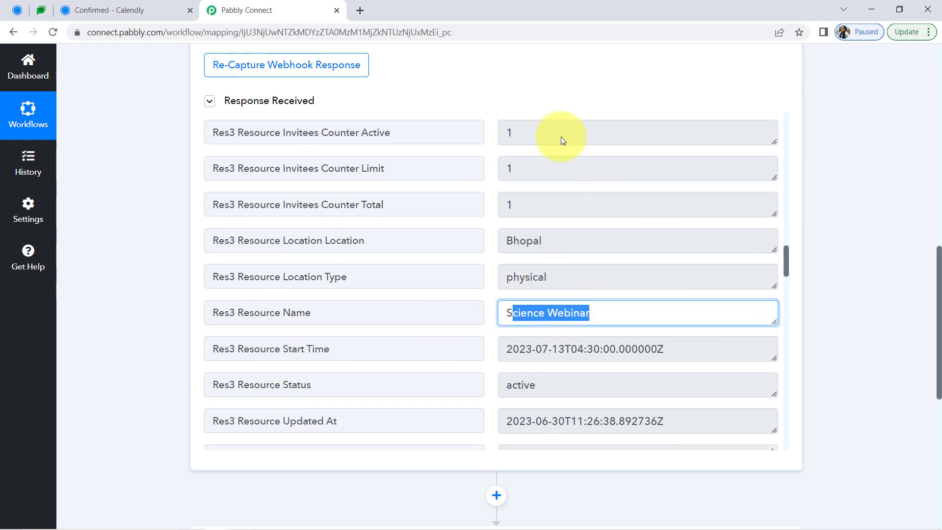
Collapse the Calendly trigger card and close the Calendly booking confirmation page
{"action": "left_click_drag", "start_coordinate": [939, 265], "coordinate": [925, 42]}
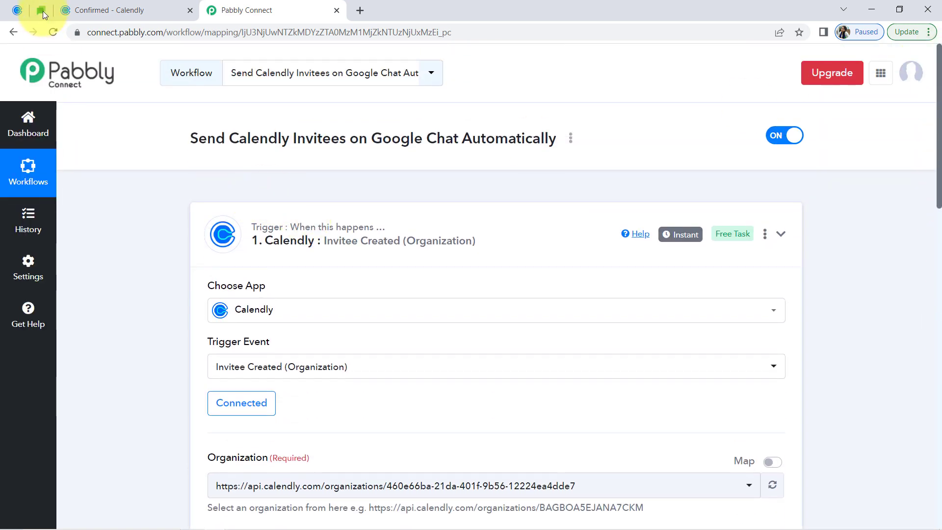
{"action": "left_click", "coordinate": [17, 10]}
{"action": "left_click", "coordinate": [240, 8]}
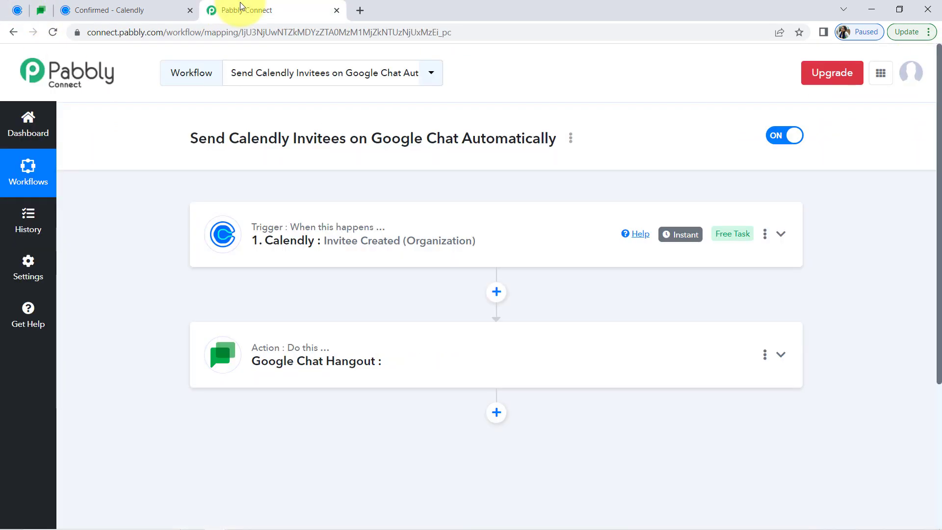
{"action": "left_click", "coordinate": [190, 10]}
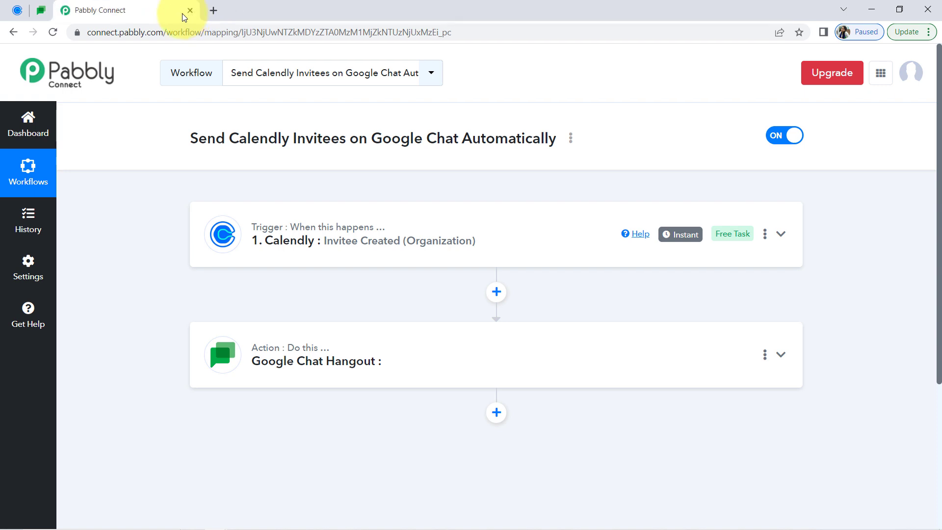
Look over the Calendly event types, then expand the workflow's Calendly trigger and review its received response
{"action": "left_click", "coordinate": [18, 9]}
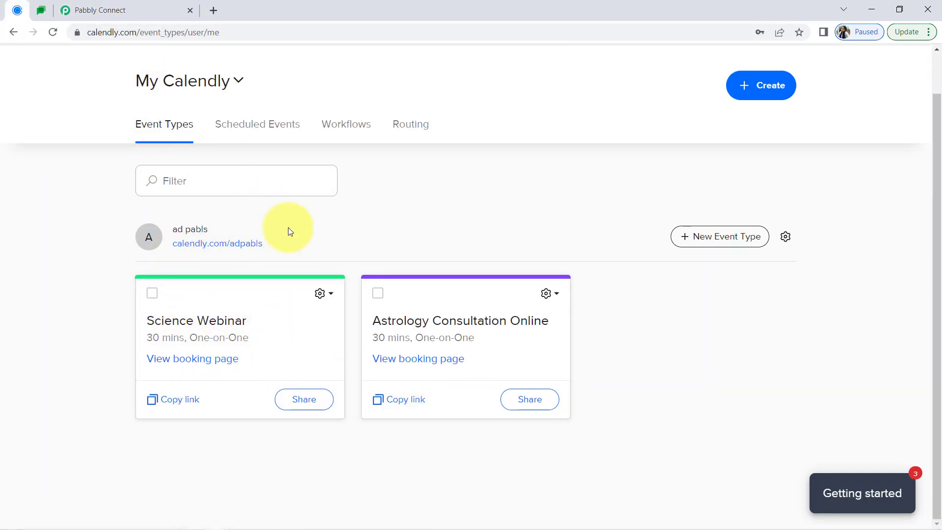
{"action": "left_click", "coordinate": [89, 4]}
{"action": "left_click", "coordinate": [357, 263]}
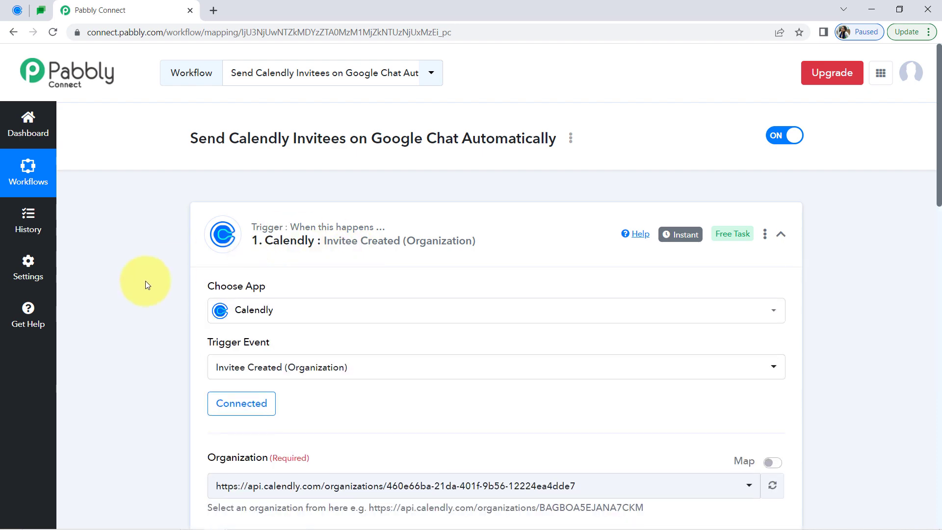
{"action": "scroll", "coordinate": [134, 324], "scroll_direction": "down", "scroll_amount": 12}
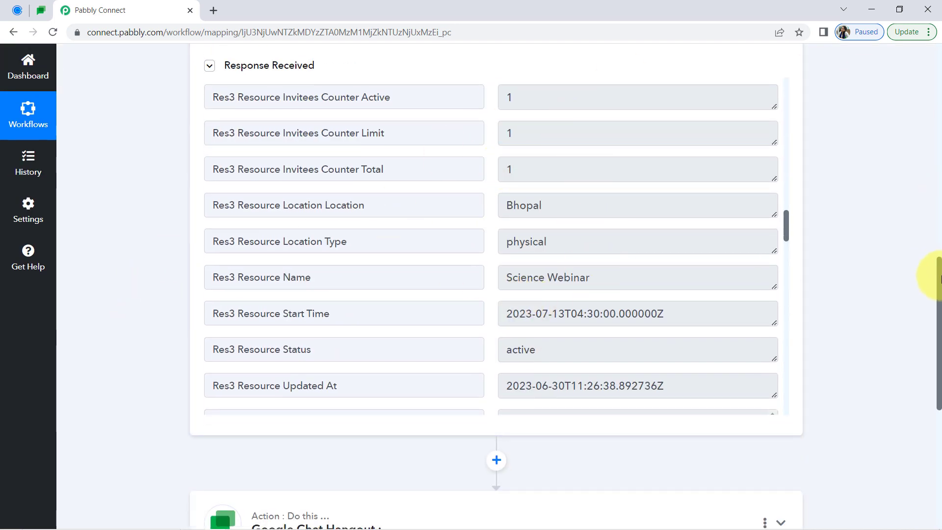
Set the Google Chat Hangout action's event to Create Message and connect it
{"action": "left_click_drag", "start_coordinate": [938, 276], "coordinate": [922, 410]}
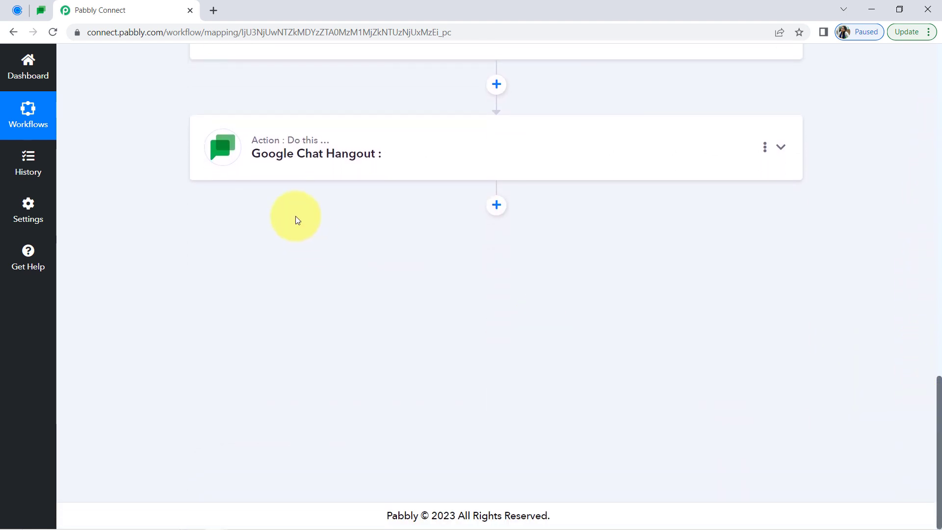
{"action": "left_click", "coordinate": [288, 156]}
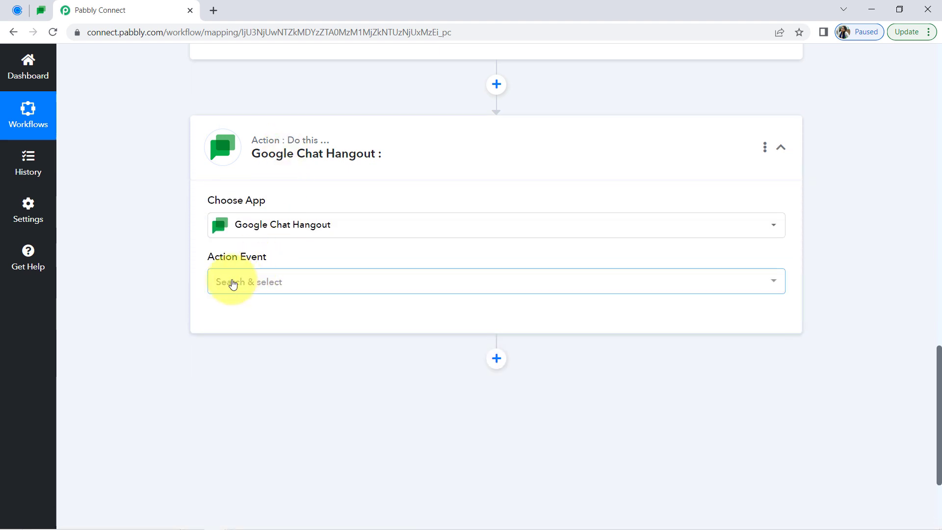
{"action": "left_click", "coordinate": [232, 285]}
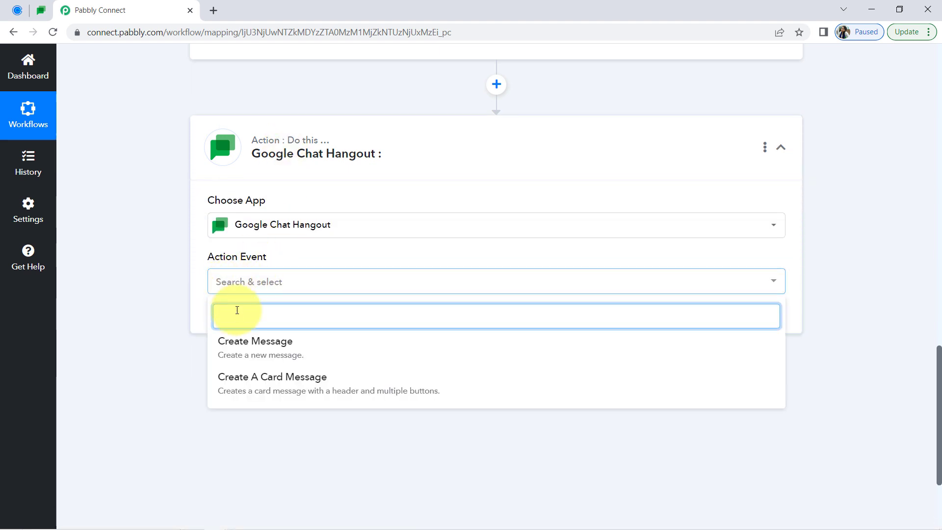
{"action": "left_click", "coordinate": [228, 345]}
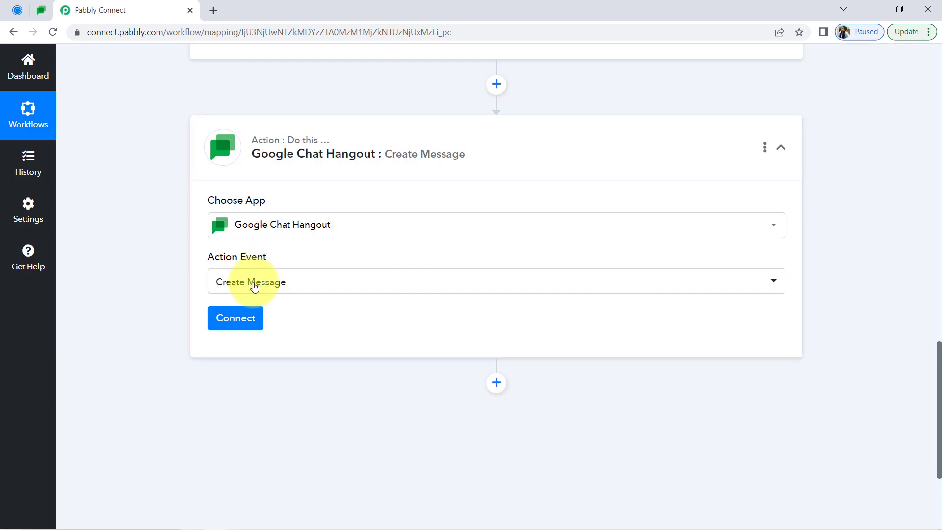
{"action": "left_click", "coordinate": [231, 320]}
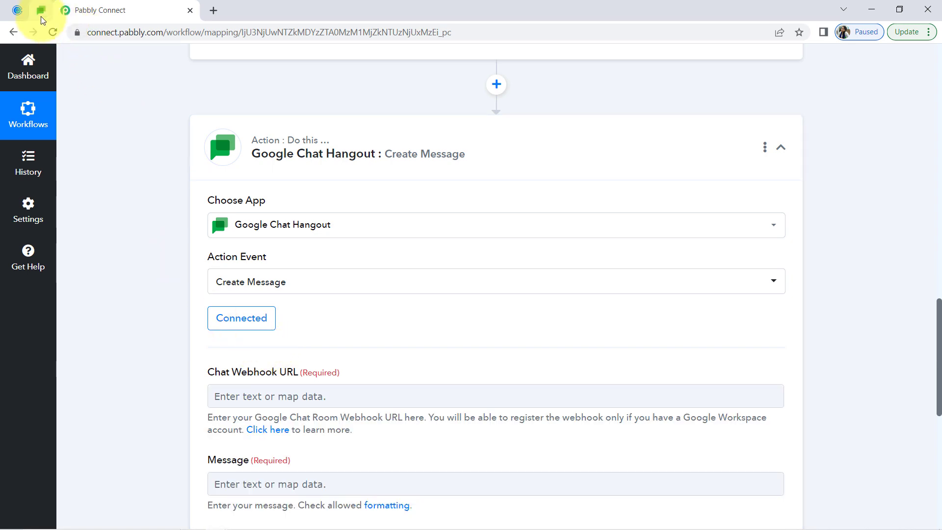
Open the Chat Webhook URL help guide in a new tab, then return to the Pabbly Connect workflow
{"action": "left_click", "coordinate": [40, 16]}
{"action": "left_click", "coordinate": [107, 3]}
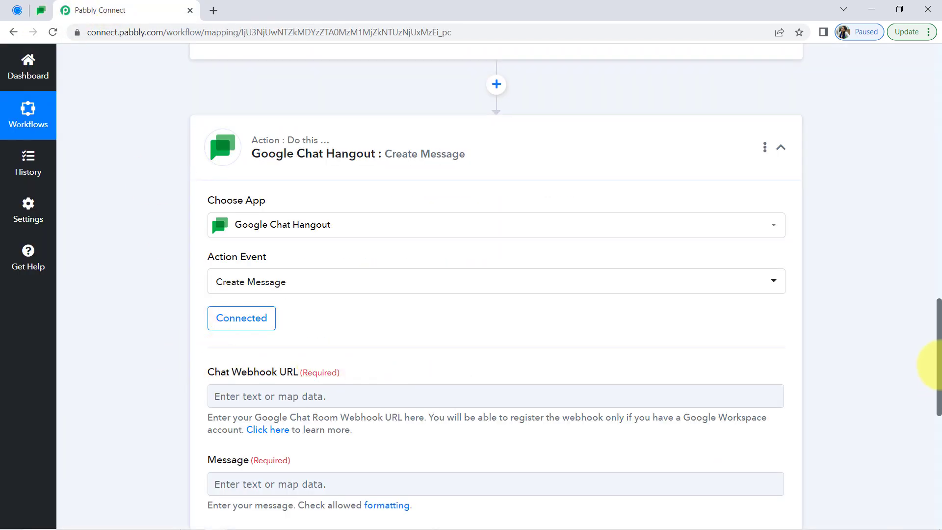
{"action": "left_click_drag", "start_coordinate": [939, 332], "coordinate": [927, 380]}
{"action": "right_click", "coordinate": [267, 232]}
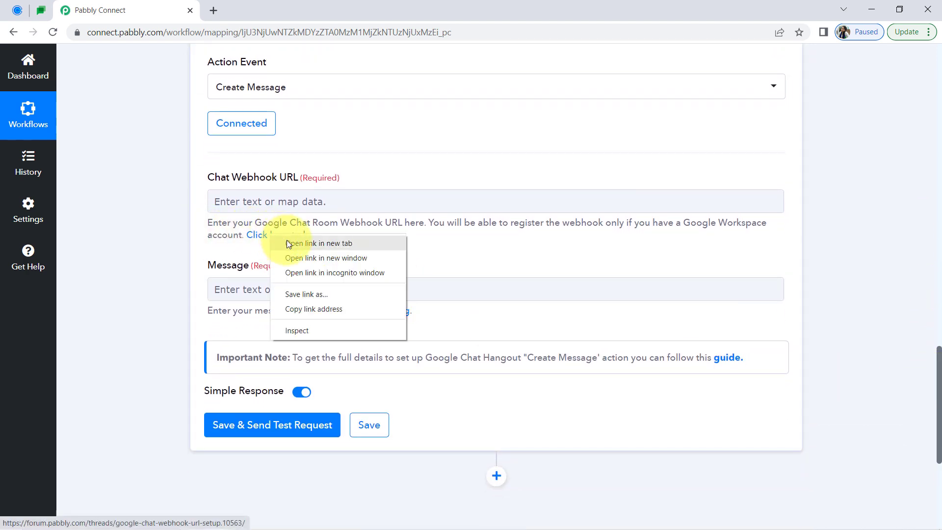
{"action": "left_click", "coordinate": [286, 240]}
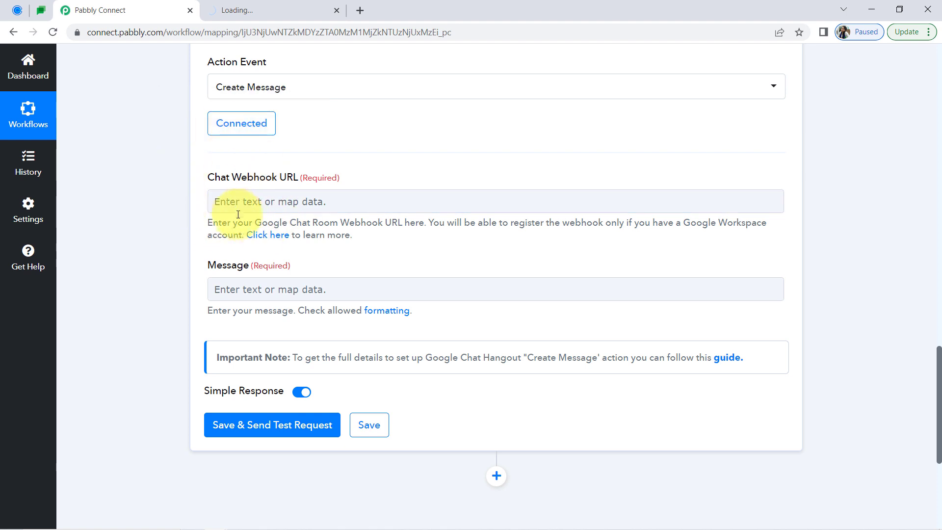
{"action": "left_click", "coordinate": [257, 12]}
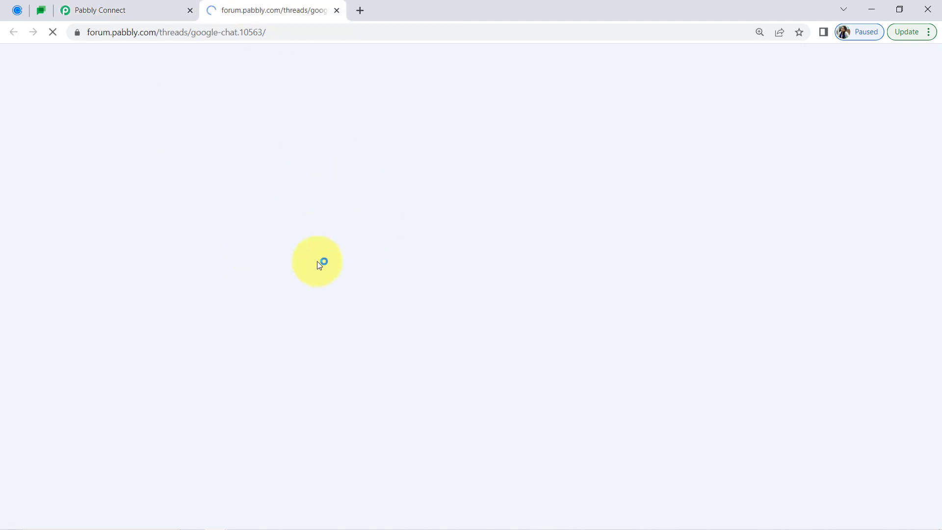
{"action": "left_click", "coordinate": [142, 6]}
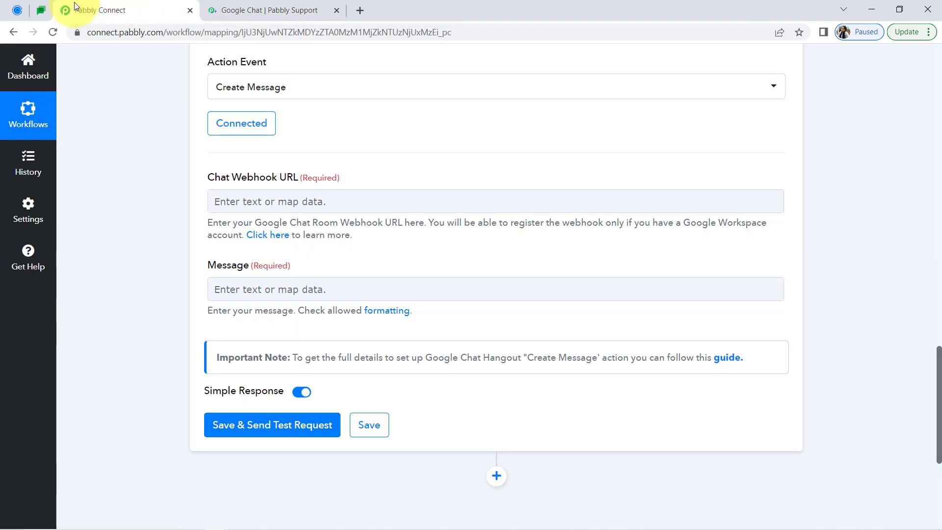
Switch to Google Chat, open the Pabbly Marketing Team space's incoming webhooks and delete the existing Pabbly webhook
{"action": "left_click", "coordinate": [43, 6]}
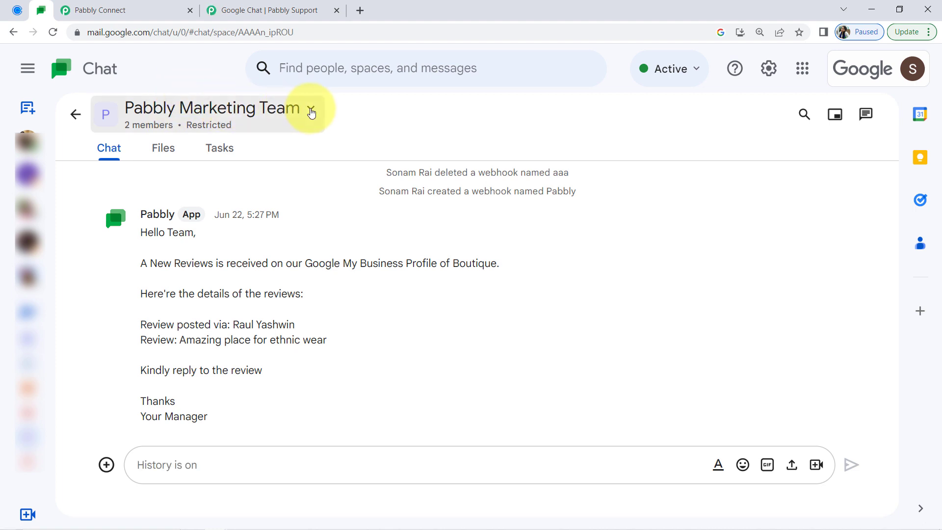
{"action": "left_click", "coordinate": [311, 113]}
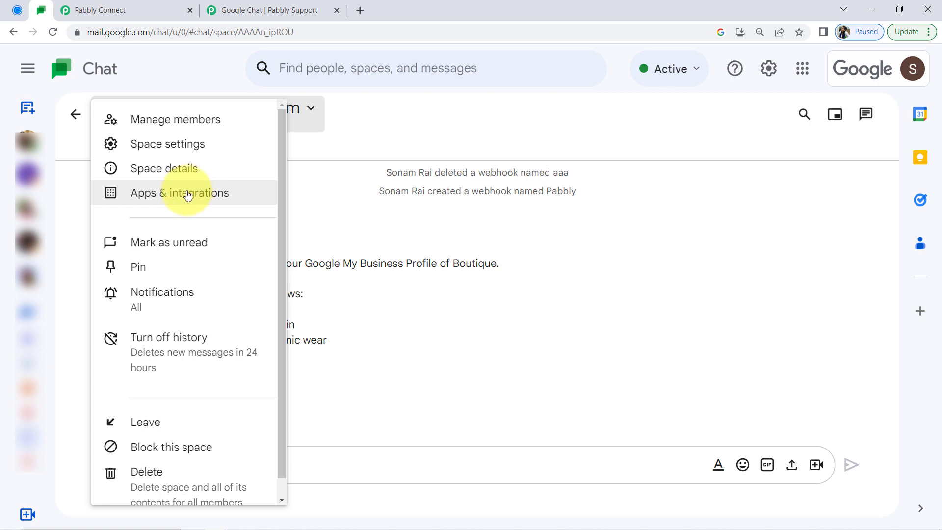
{"action": "left_click", "coordinate": [188, 195]}
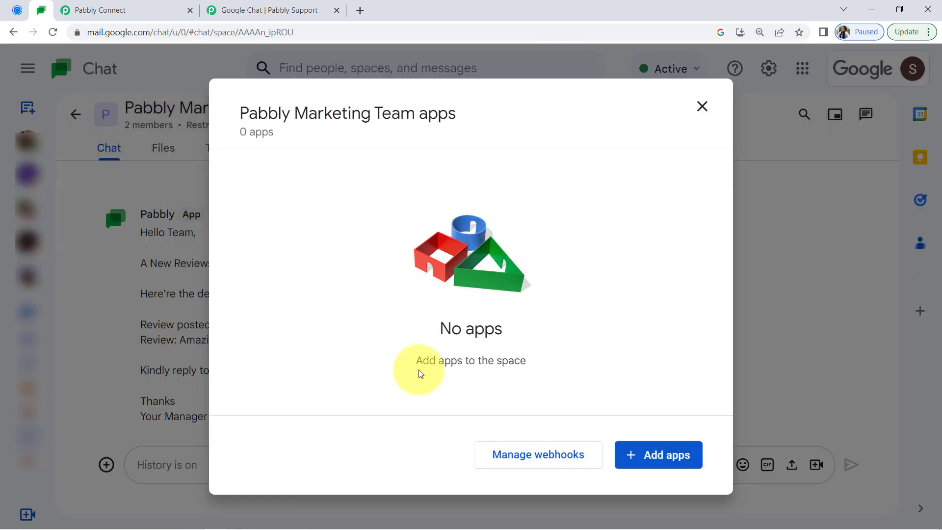
{"action": "left_click", "coordinate": [529, 460]}
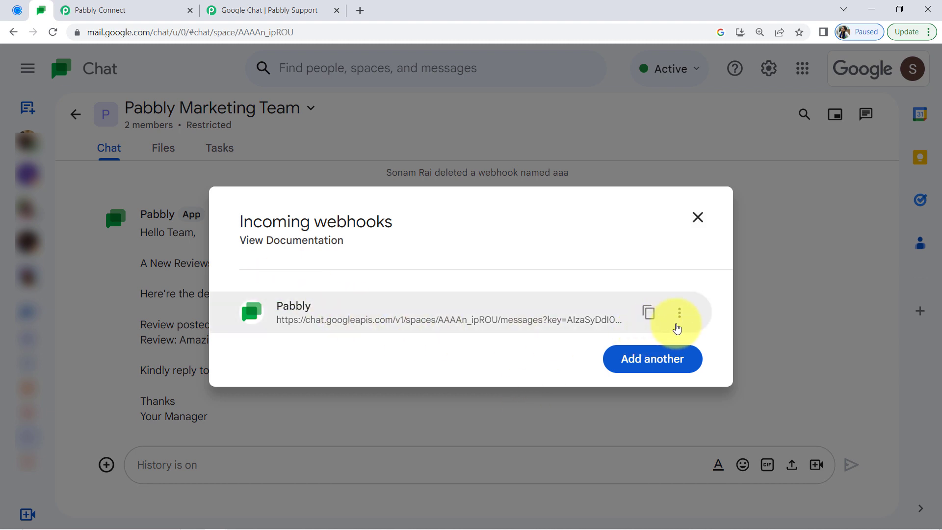
{"action": "left_click", "coordinate": [682, 314]}
{"action": "left_click", "coordinate": [640, 338]}
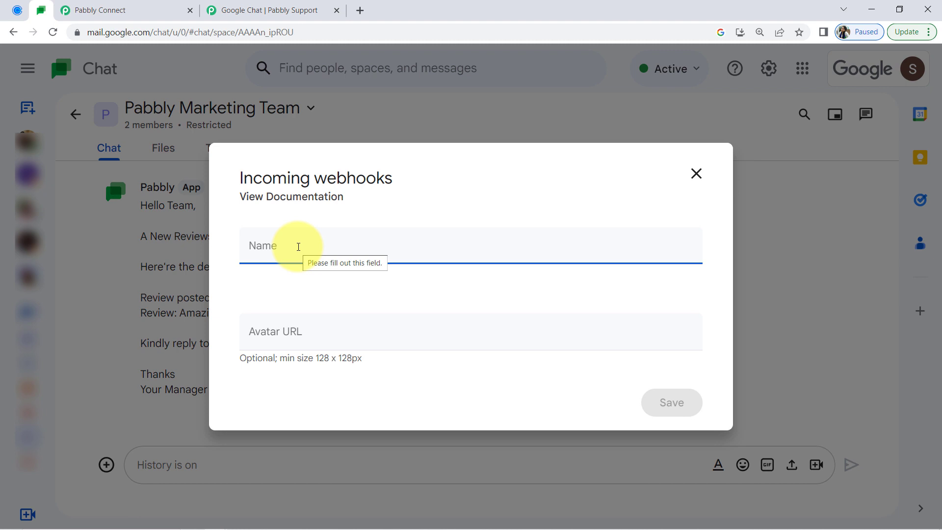
Name the new incoming webhook "Connection with Calendly"
{"action": "type", "text": "d"}
{"action": "key", "text": "BackSpace"}
{"action": "type", "text": "Connection with Calendly"}
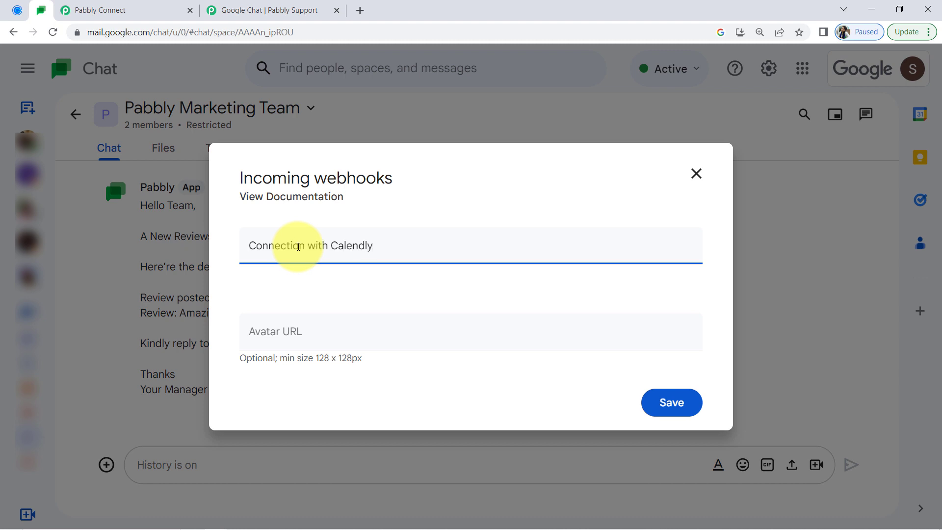
Check the incoming webhook instructions in the Pabbly forum guide and copy the avatar URL for chat-product-icon.png
{"action": "left_click", "coordinate": [287, 330]}
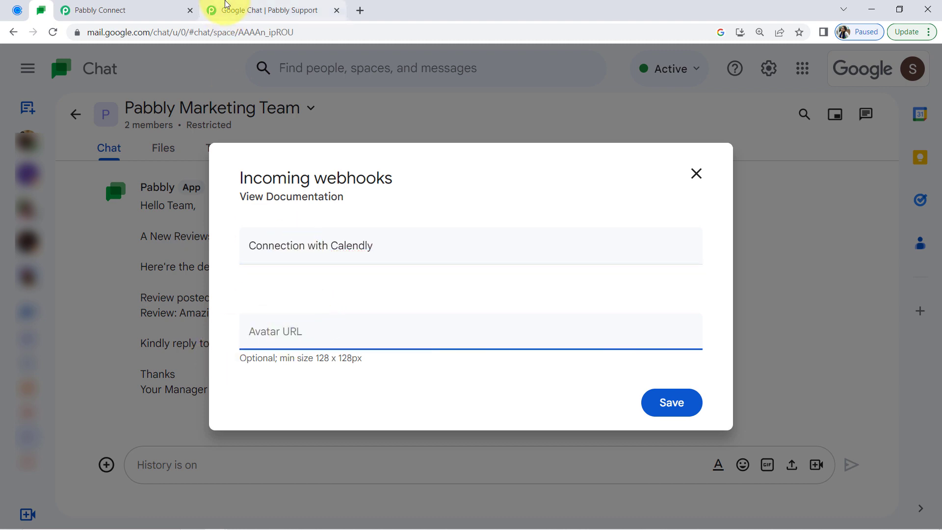
{"action": "left_click", "coordinate": [226, 5]}
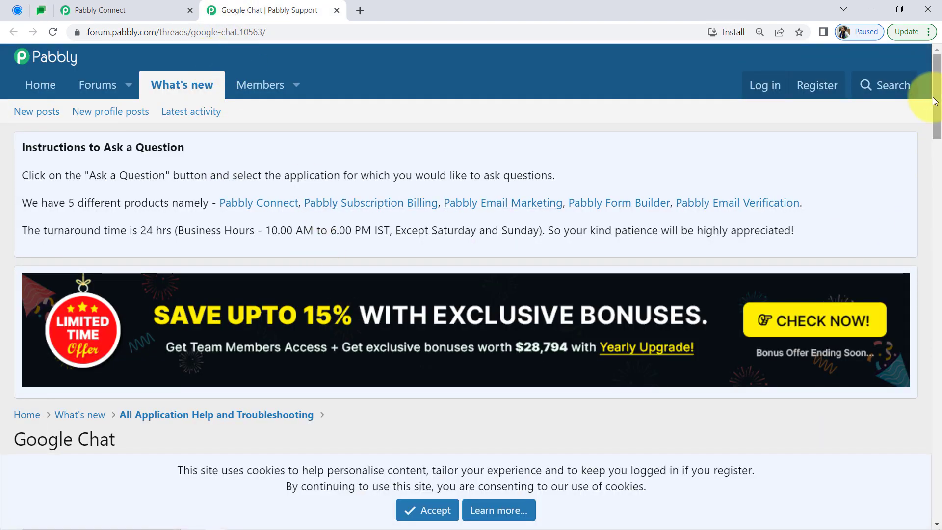
{"action": "left_click_drag", "start_coordinate": [937, 109], "coordinate": [937, 175]}
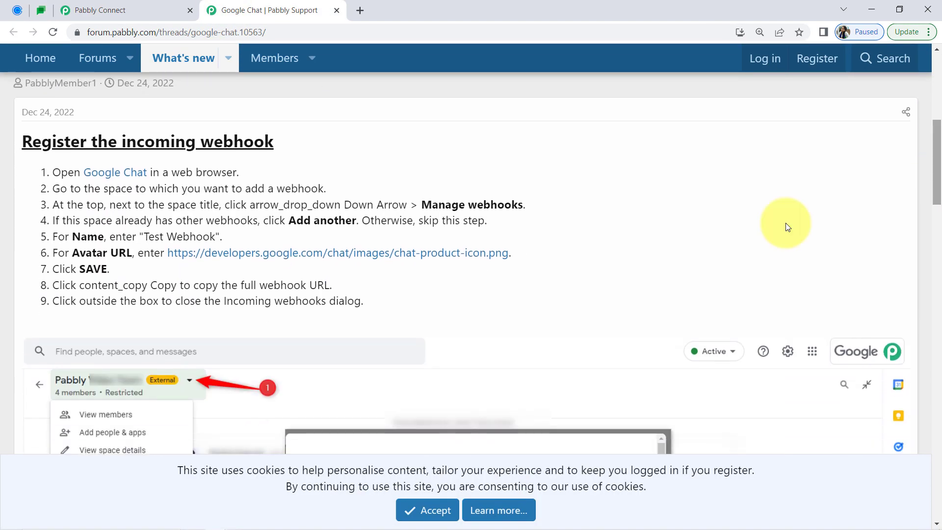
{"action": "left_click_drag", "start_coordinate": [32, 142], "coordinate": [236, 142]}
{"action": "left_click", "coordinate": [59, 183]}
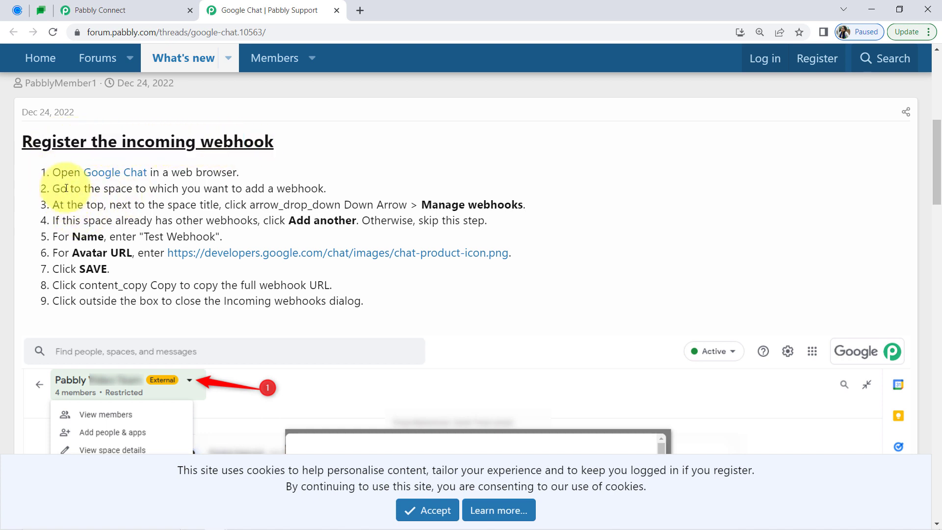
{"action": "left_click_drag", "start_coordinate": [51, 171], "coordinate": [497, 255]}
{"action": "left_click", "coordinate": [162, 256]}
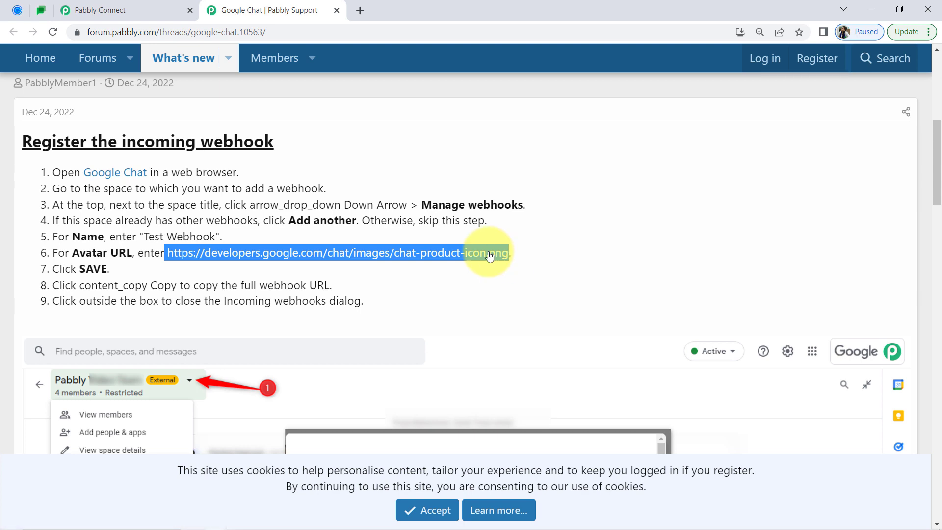
{"action": "left_click", "coordinate": [133, 9]}
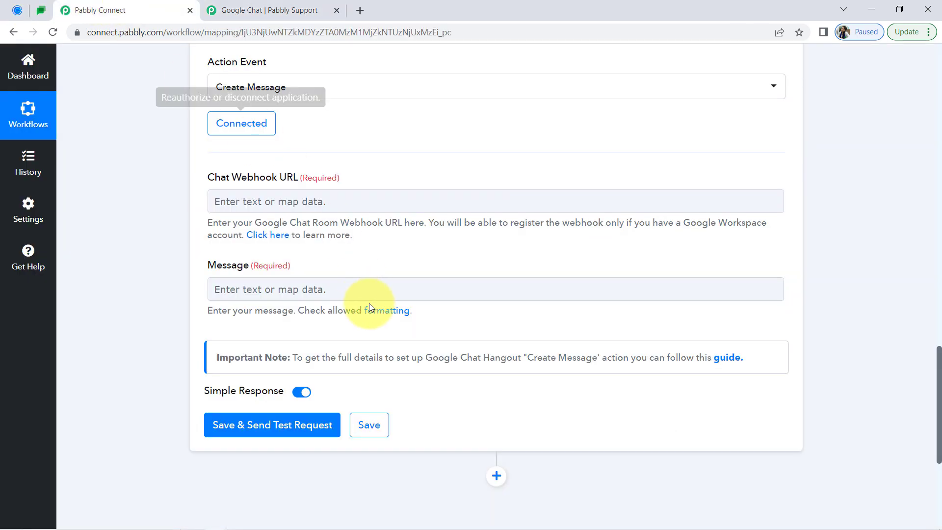
{"action": "left_click", "coordinate": [42, 11]}
{"action": "left_click", "coordinate": [262, 330]}
{"action": "type", "text": "https://developers.google.com/chat/images/chat-product-icon.png"}
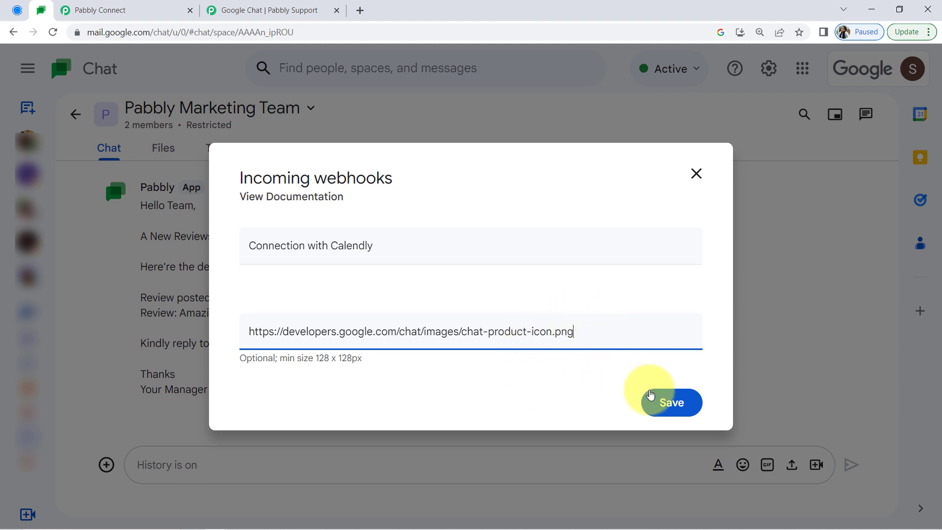
{"action": "left_click", "coordinate": [664, 408]}
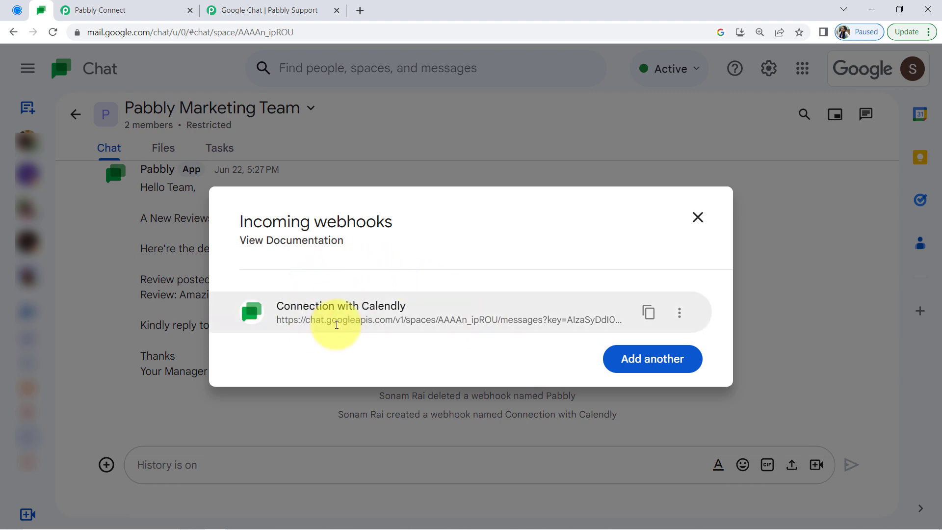
Copy the Connection with Calendly webhook's URL and paste it as the Chat Webhook URL in the Pabbly Connect action
{"action": "left_click", "coordinate": [649, 312]}
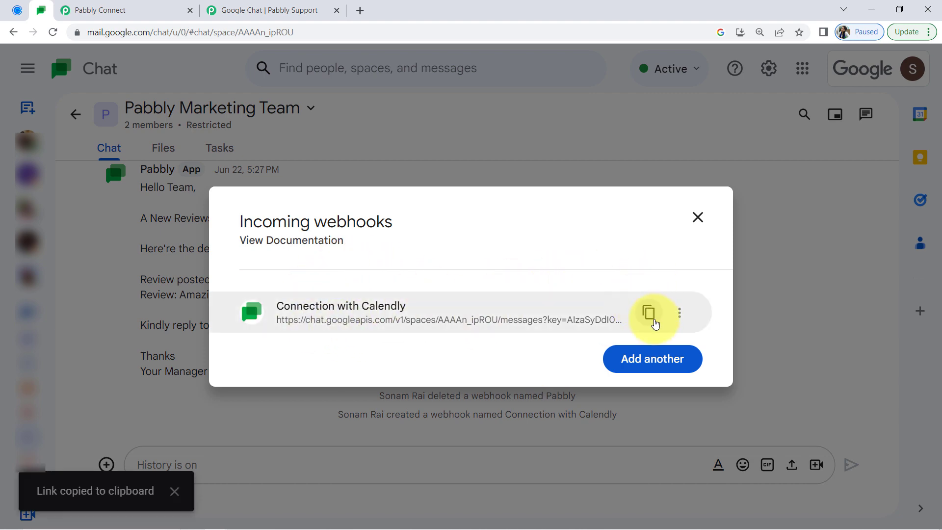
{"action": "left_click", "coordinate": [697, 217]}
{"action": "left_click", "coordinate": [96, 6]}
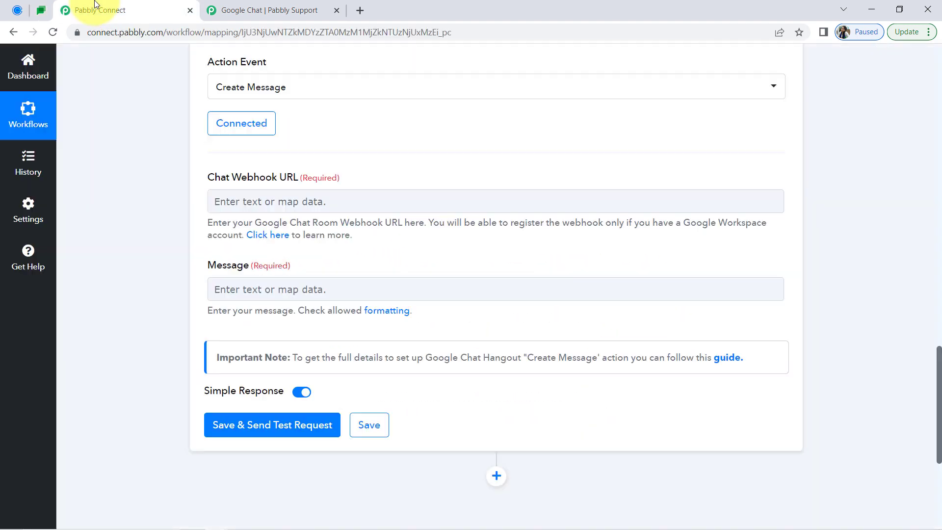
{"action": "left_click", "coordinate": [225, 206]}
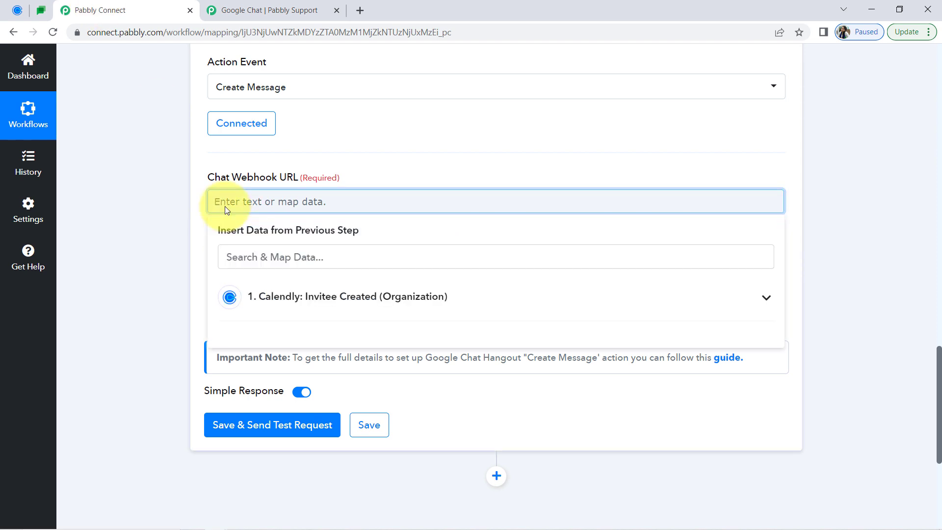
{"action": "key", "text": "ctrl+v"}
{"action": "left_click", "coordinate": [137, 274]}
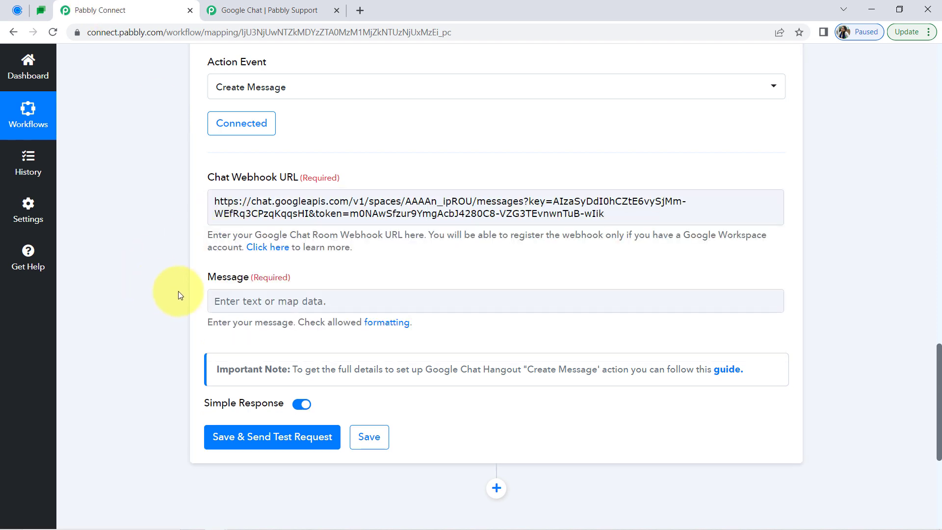
Switch to Notepad and copy the whole invitee message template, from "Hello Team," to "Event Manager"
{"action": "left_click_drag", "start_coordinate": [204, 276], "coordinate": [247, 280]}
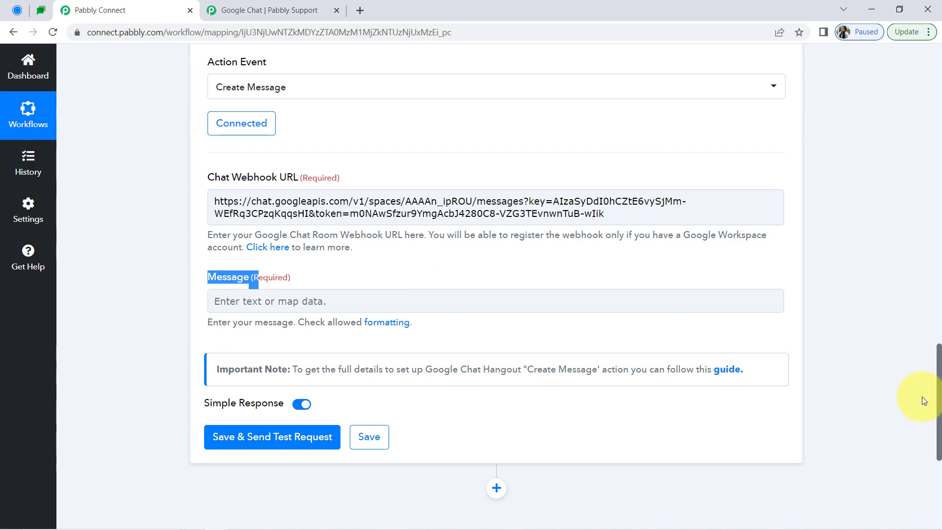
{"action": "left_click_drag", "start_coordinate": [937, 368], "coordinate": [938, 405]}
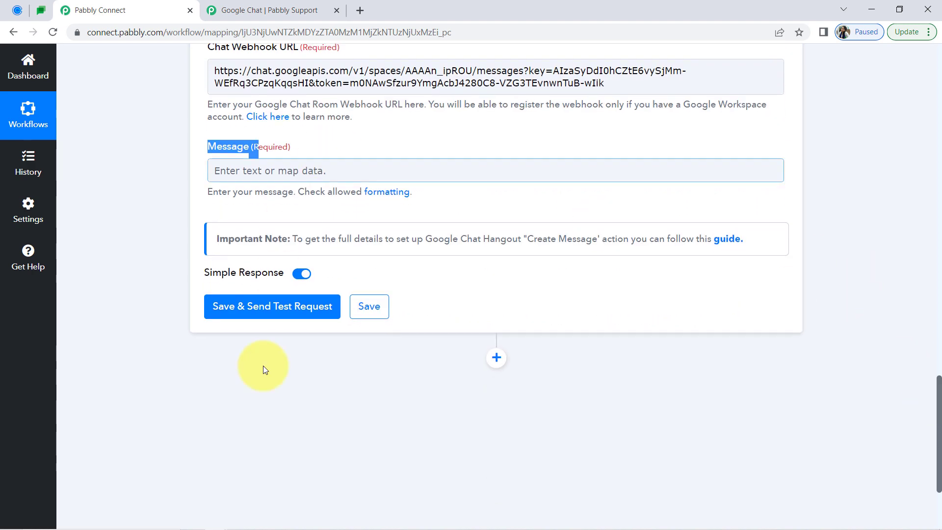
{"action": "left_click", "coordinate": [237, 524]}
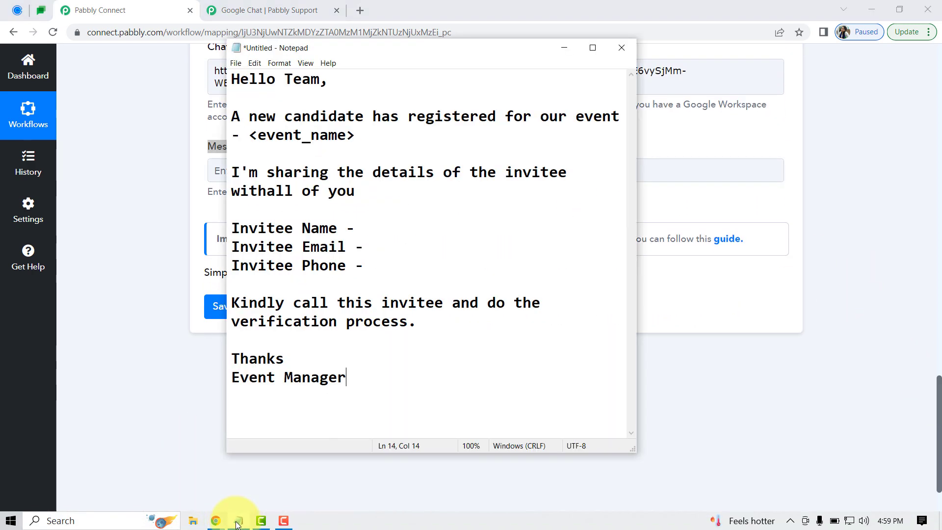
{"action": "left_click", "coordinate": [328, 247]}
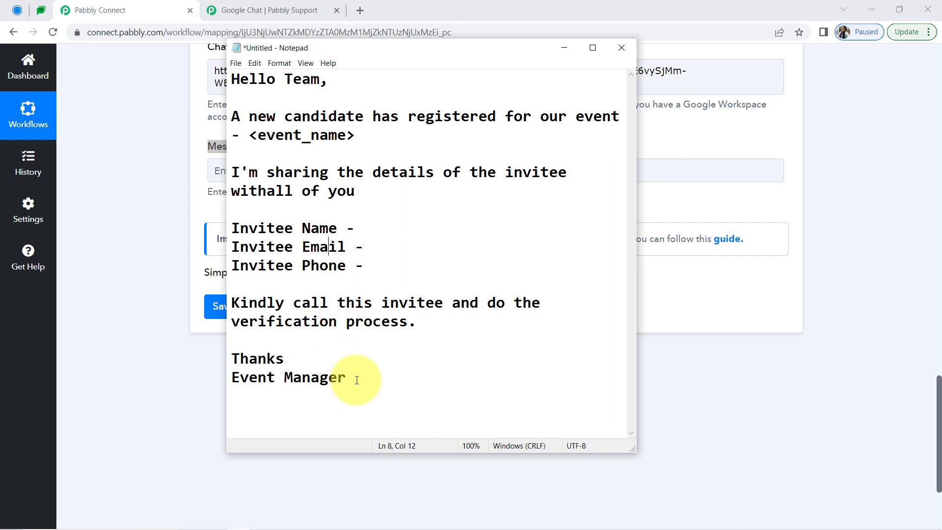
{"action": "left_click_drag", "start_coordinate": [361, 378], "coordinate": [193, 73]}
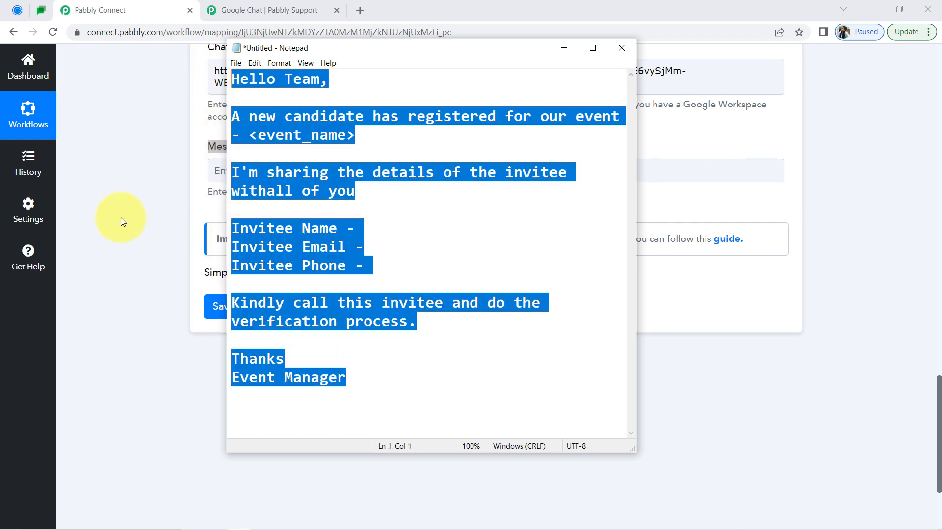
Paste the template into the Google Chat action's Message in Pabbly Connect and add a blank line after "Hello Team,"
{"action": "left_click", "coordinate": [118, 218]}
{"action": "left_click", "coordinate": [228, 170]}
{"action": "key", "text": "ctrl+v"}
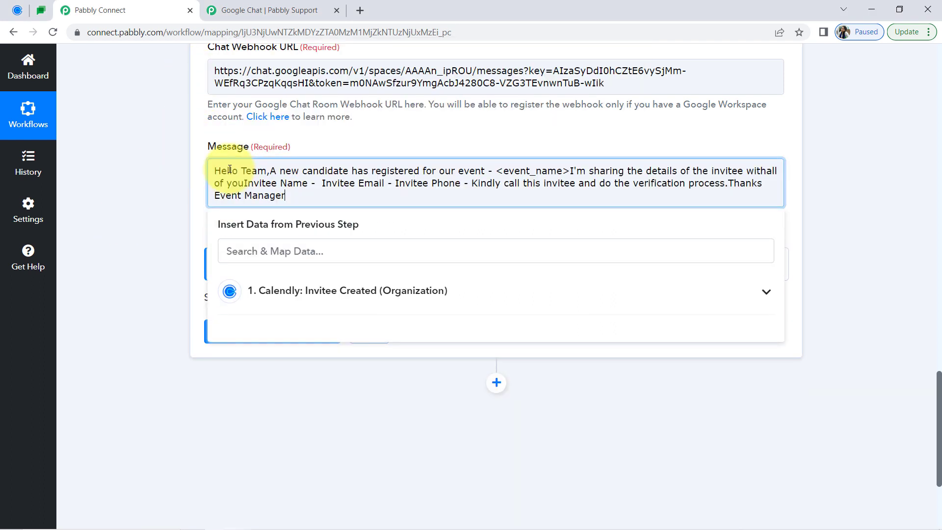
{"action": "key", "text": "Return"}
{"action": "key", "text": "Return"}
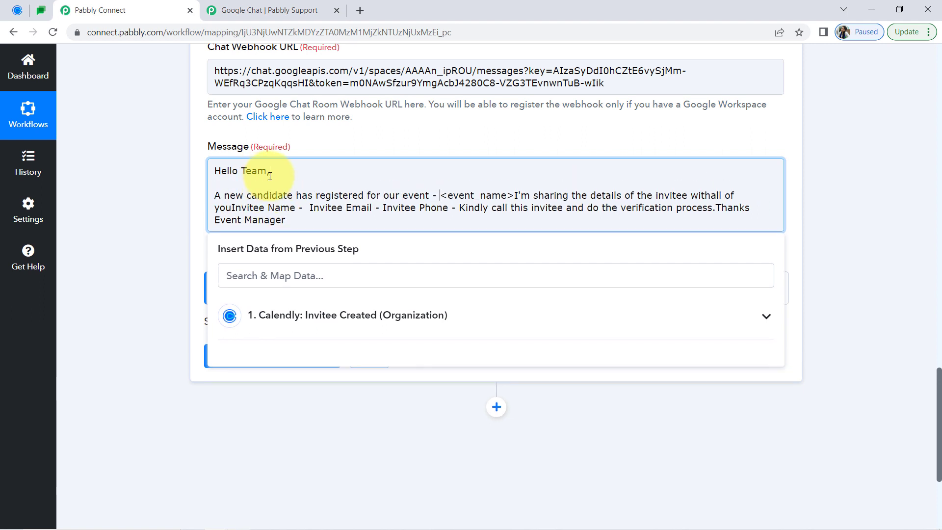
Start new paragraphs at "I'm sharing the details" and at "Invitee Name", separated by blank lines, and correct "withall" to "with all"
{"action": "key", "text": "Return"}
{"action": "key", "text": "Return"}
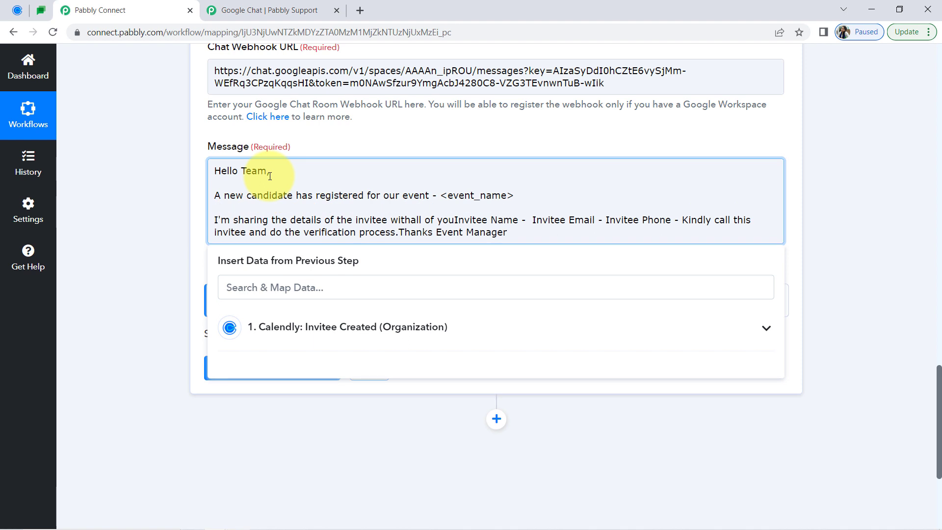
{"action": "left_click_drag", "start_coordinate": [278, 192], "coordinate": [513, 195]}
{"action": "left_click", "coordinate": [440, 195]}
{"action": "left_click", "coordinate": [245, 223]}
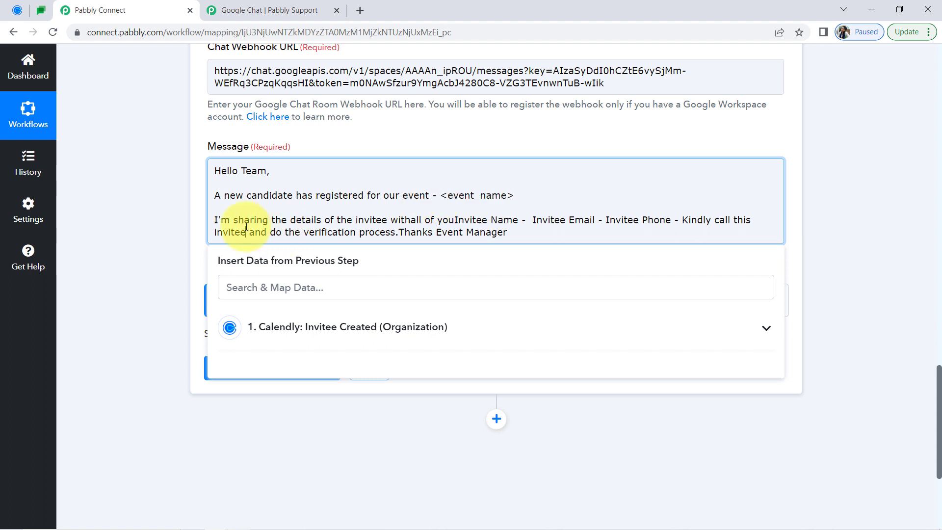
{"action": "left_click_drag", "start_coordinate": [323, 219], "coordinate": [431, 221]}
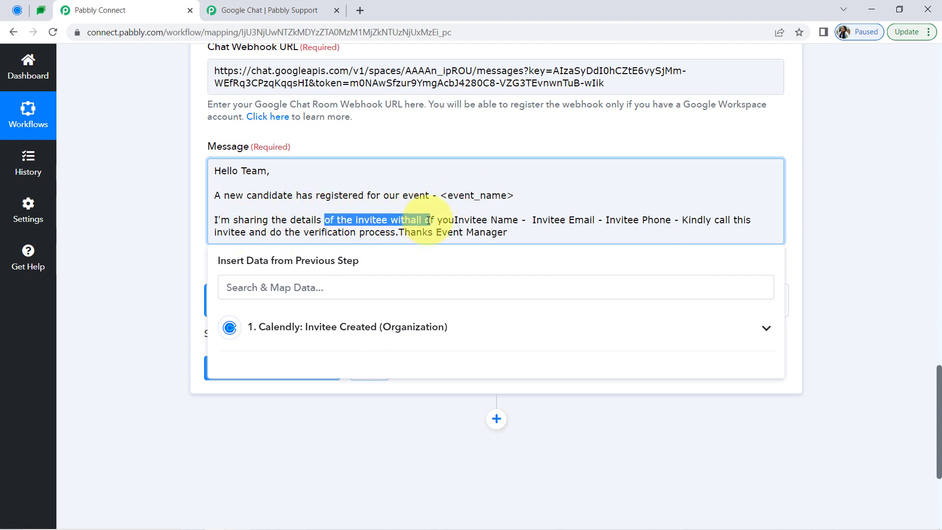
{"action": "left_click", "coordinate": [418, 220]}
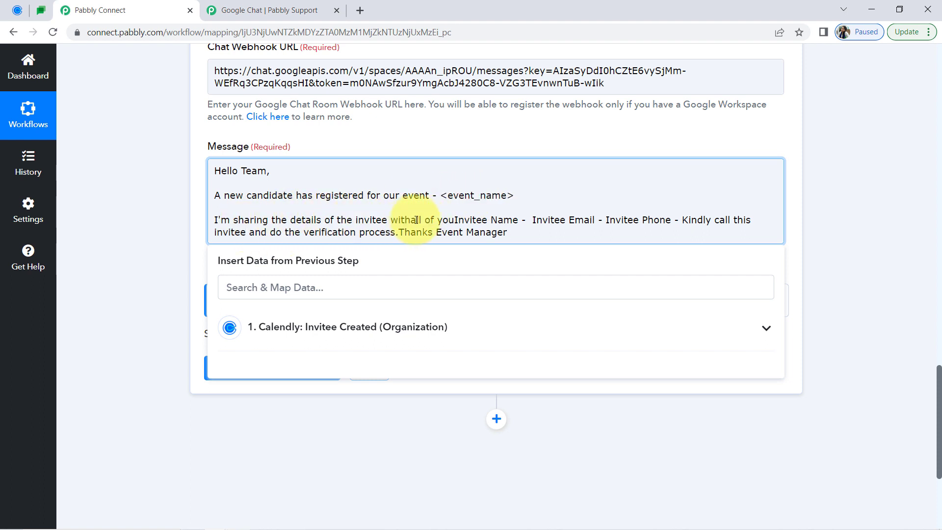
{"action": "key", "text": "Return"}
{"action": "key", "text": "Return"}
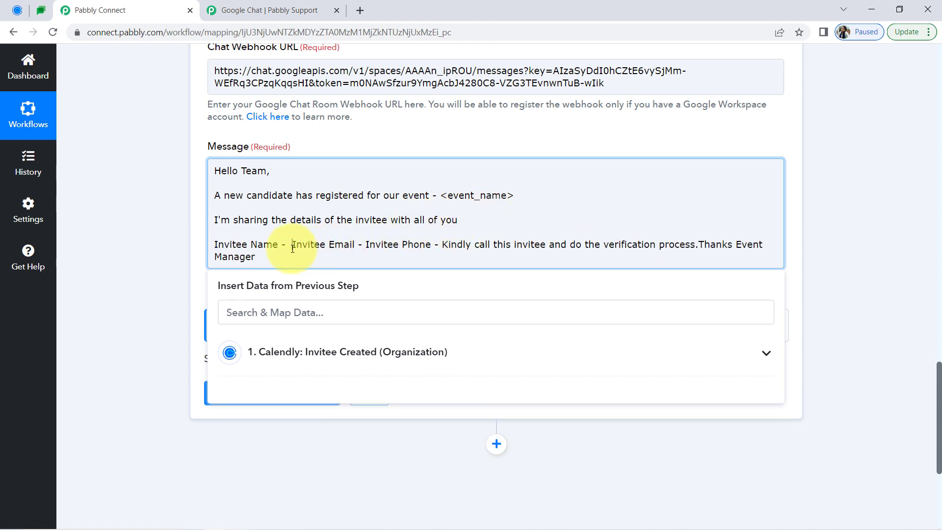
Put Invitee Email, Invitee Phone and Event Manager on their own lines, and set off "Kindly call this invitee" and "Thanks" with blank lines
{"action": "key", "text": "Return"}
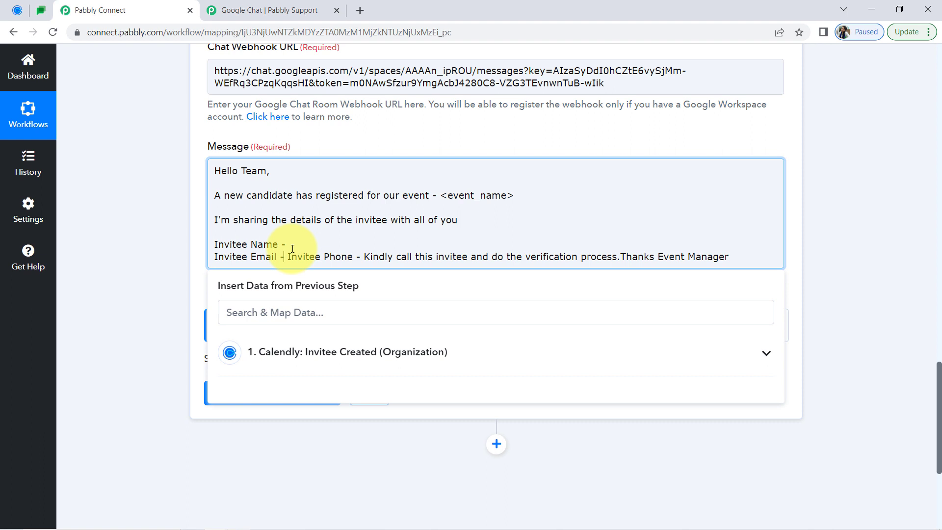
{"action": "key", "text": "Return"}
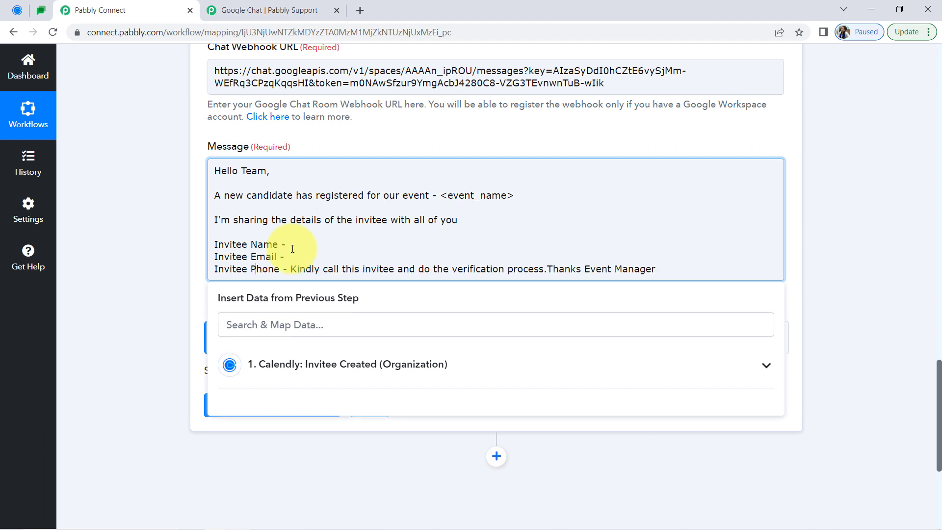
{"action": "key", "text": "Return"}
{"action": "key", "text": "Return"}
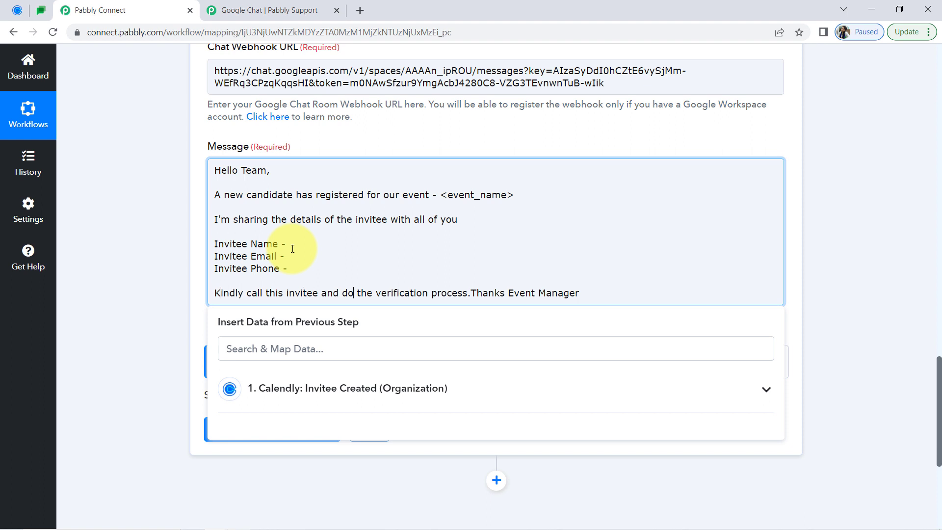
{"action": "key", "text": "Return"}
{"action": "key", "text": "Return"}
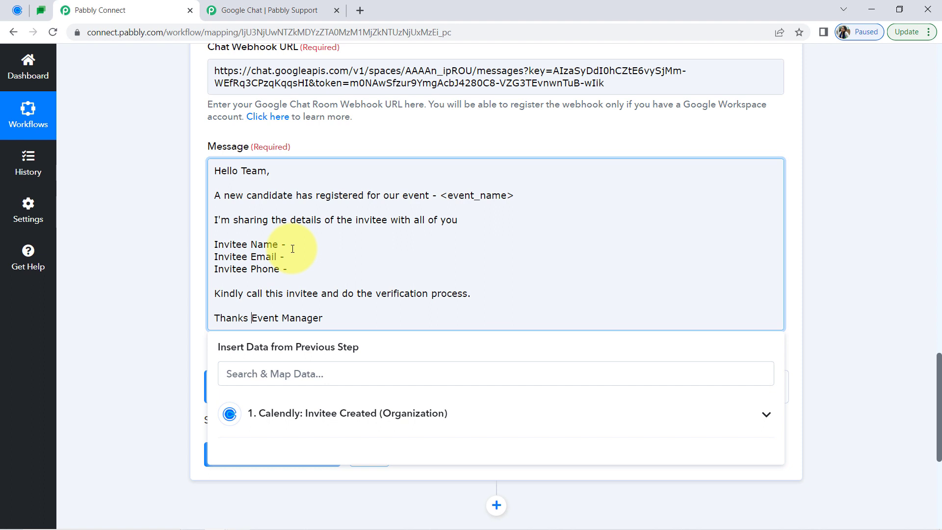
{"action": "key", "text": "Return"}
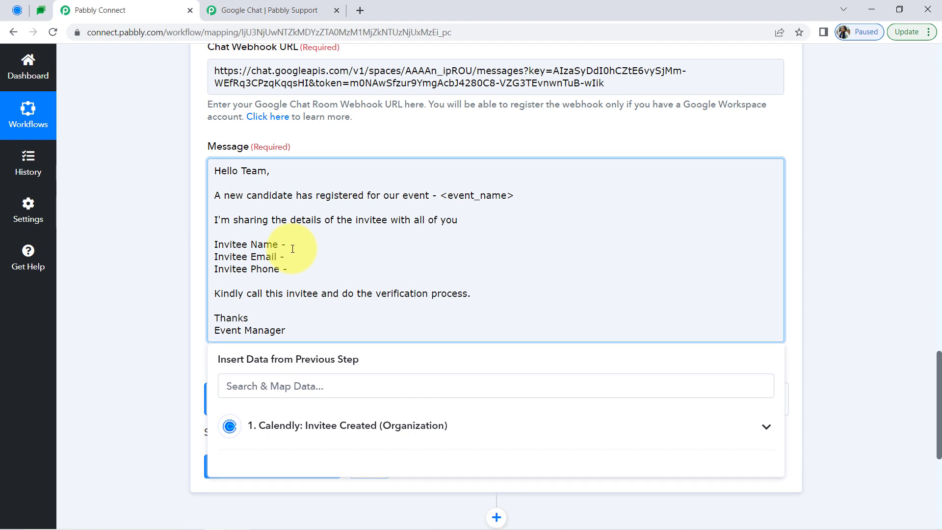
Delete the <event_name> placeholder after "our event -" in the message
{"action": "left_click_drag", "start_coordinate": [440, 195], "coordinate": [524, 195]}
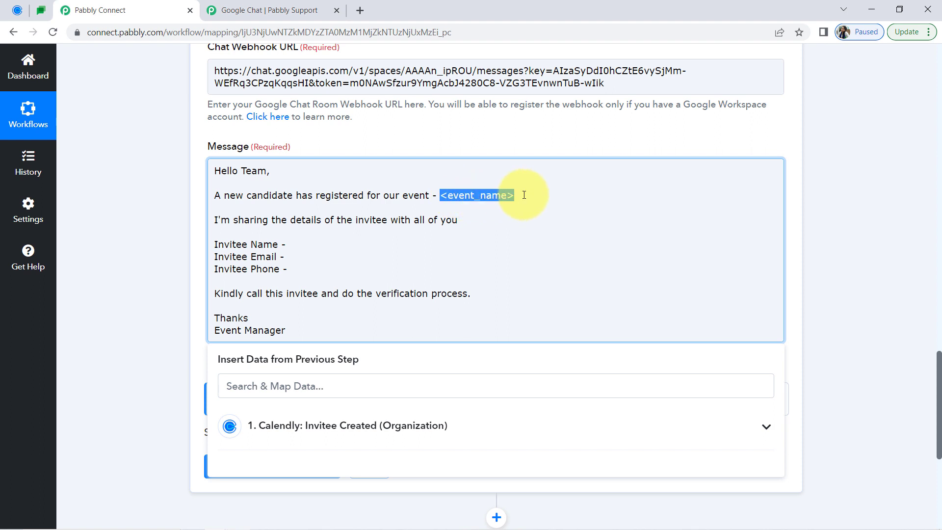
{"action": "key", "text": "BackSpace"}
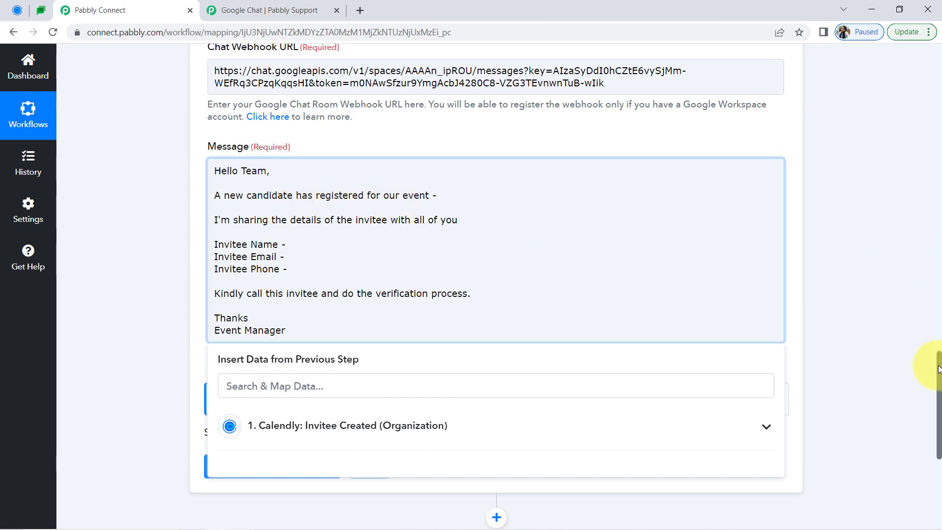
{"action": "mouse_move", "coordinate": [937, 377]}
{"action": "left_mouse_down"}
{"action": "mouse_move", "coordinate": [922, 223]}
{"action": "mouse_move", "coordinate": [908, 286]}
{"action": "mouse_move", "coordinate": [907, 304]}
{"action": "mouse_move", "coordinate": [917, 240]}
{"action": "mouse_move", "coordinate": [920, 378]}
{"action": "left_mouse_up"}
{"action": "scroll", "coordinate": [908, 310], "scroll_direction": "down", "scroll_amount": 3}
{"action": "left_click", "coordinate": [172, 257]}
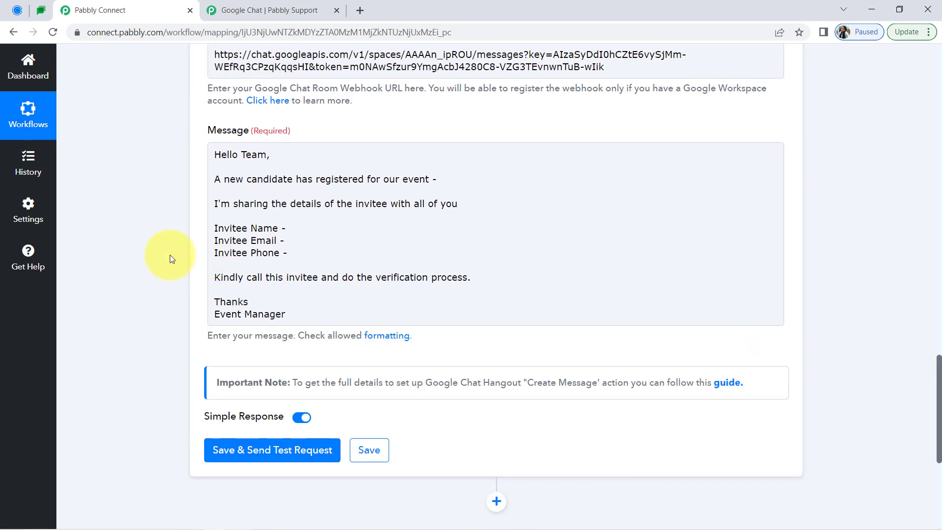
Search the Calendly trigger data for "scie" and map Res3 Resource Name (Science Webinar) after "our event -"
{"action": "left_click", "coordinate": [467, 182]}
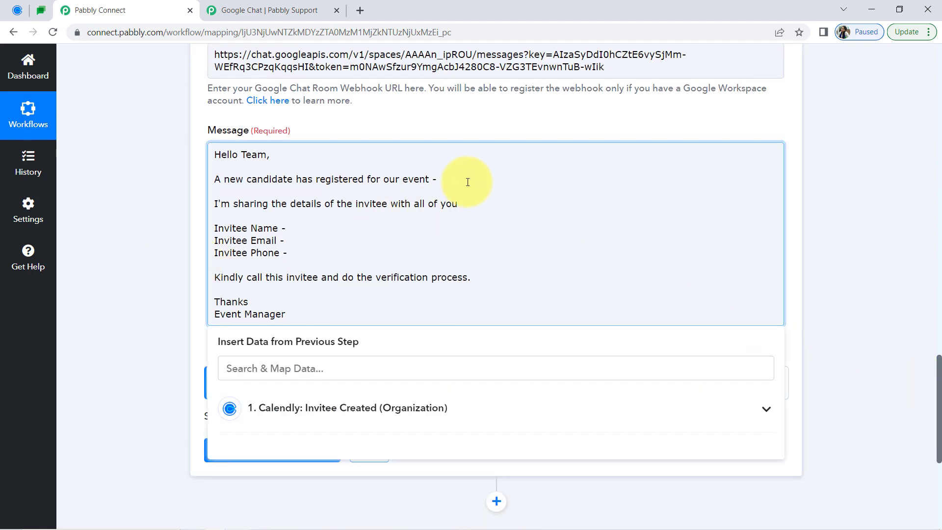
{"action": "left_click", "coordinate": [338, 410]}
{"action": "scroll", "coordinate": [931, 361], "scroll_direction": "down", "scroll_amount": 1}
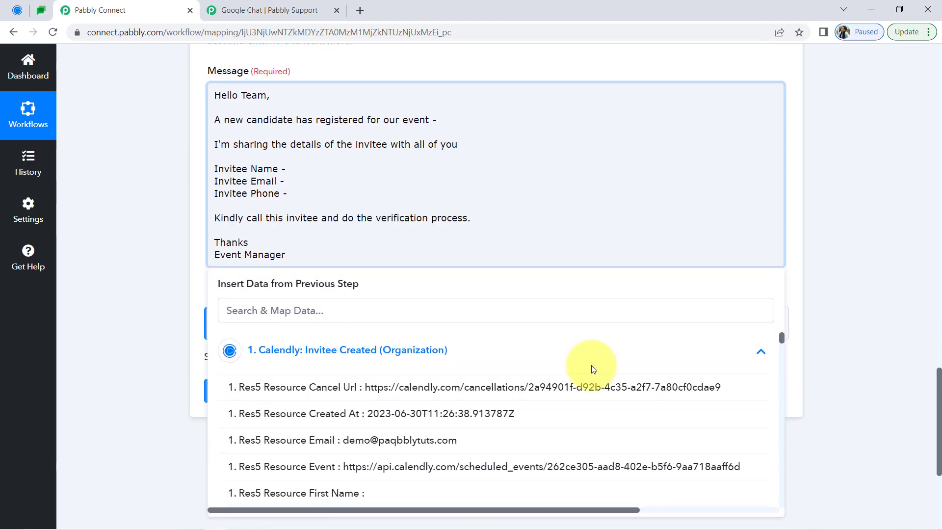
{"action": "left_click", "coordinate": [360, 308]}
{"action": "type", "text": "eve"}
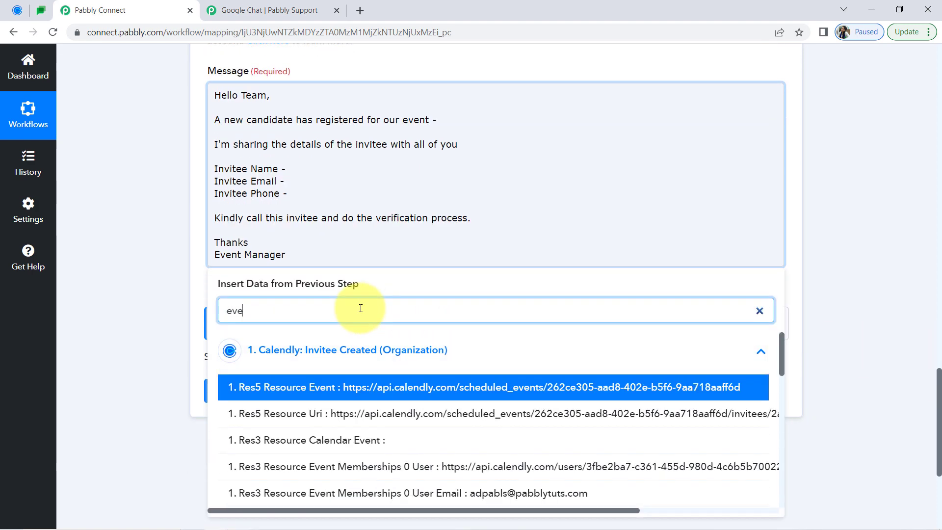
{"action": "key", "text": "BackSpace"}
{"action": "key", "text": "BackSpace"}
{"action": "key", "text": "BackSpace"}
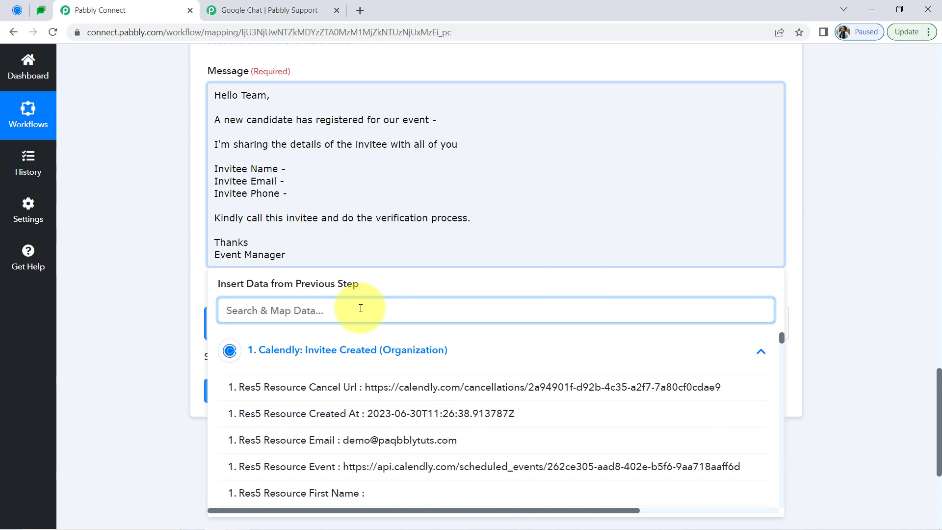
{"action": "type", "text": "scie"}
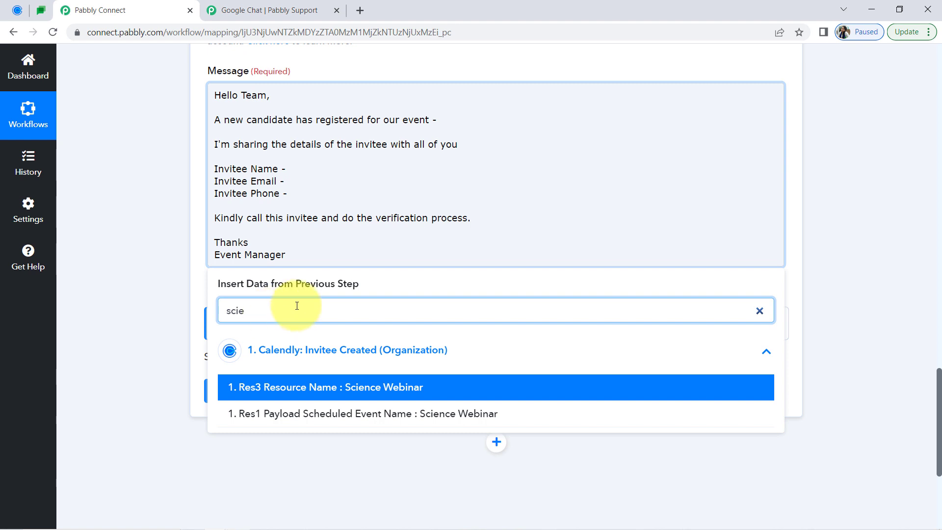
{"action": "left_click", "coordinate": [392, 388]}
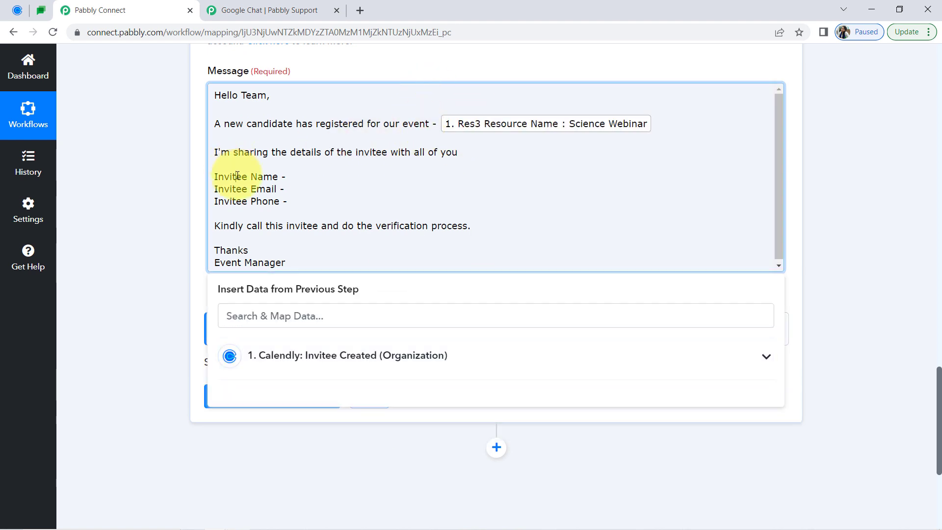
Search the trigger data for "dem" and map Res5 Resource Name after "Invitee Name -"
{"action": "left_click_drag", "start_coordinate": [237, 175], "coordinate": [261, 180]}
{"action": "left_click", "coordinate": [302, 173]}
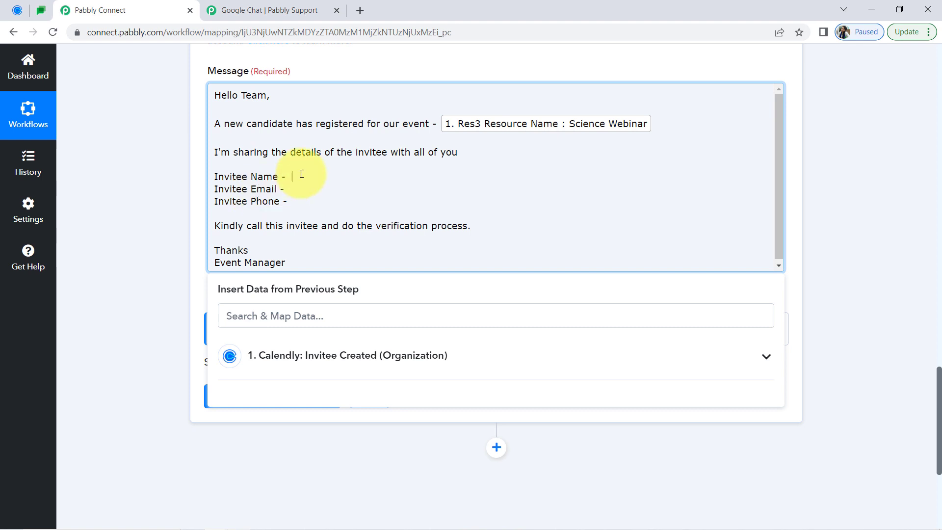
{"action": "left_click", "coordinate": [240, 317]}
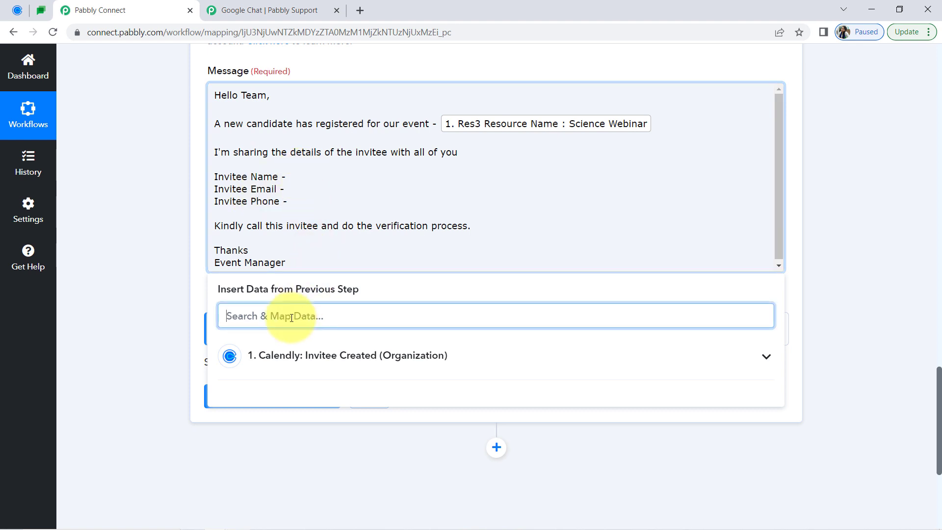
{"action": "type", "text": "dem"}
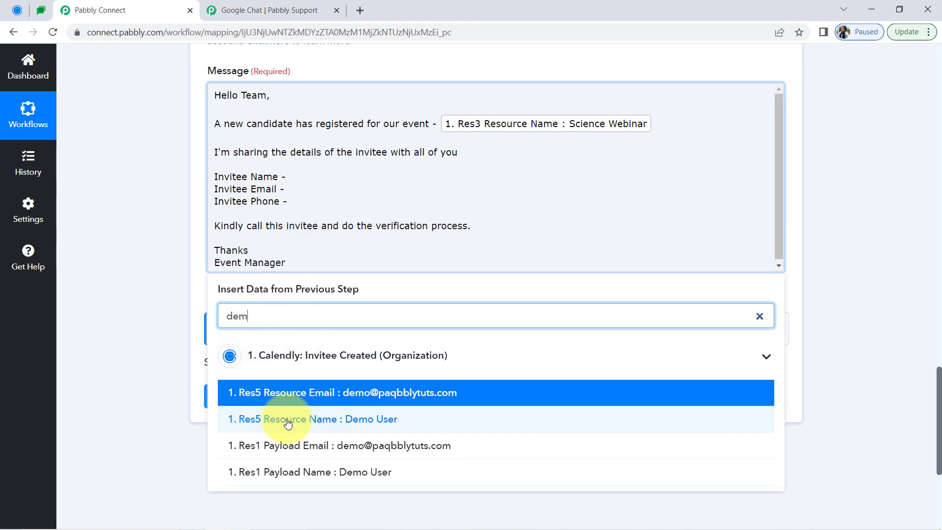
{"action": "left_click", "coordinate": [255, 420]}
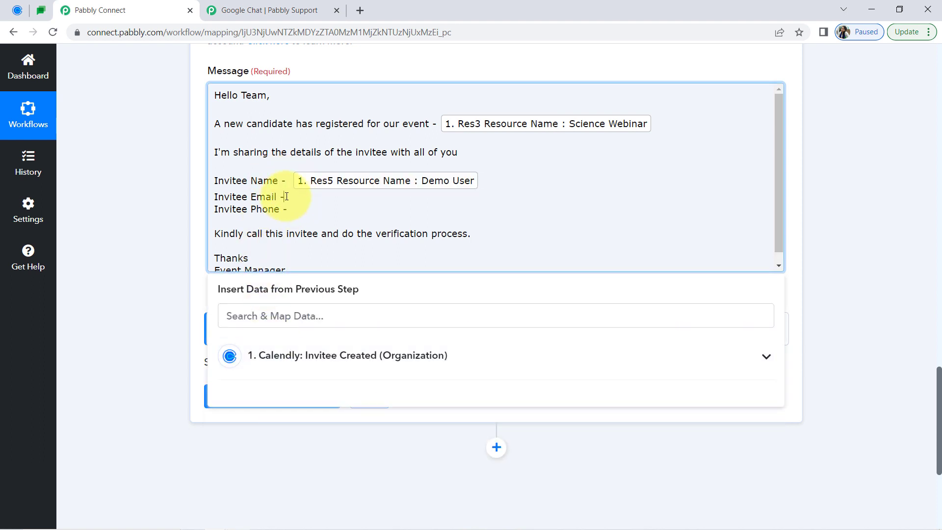
Search the trigger data for "@" and map Res5 Resource Email after "Invitee Email -"
{"action": "left_click", "coordinate": [286, 196]}
{"action": "left_click", "coordinate": [249, 317]}
{"action": "type", "text": "@"}
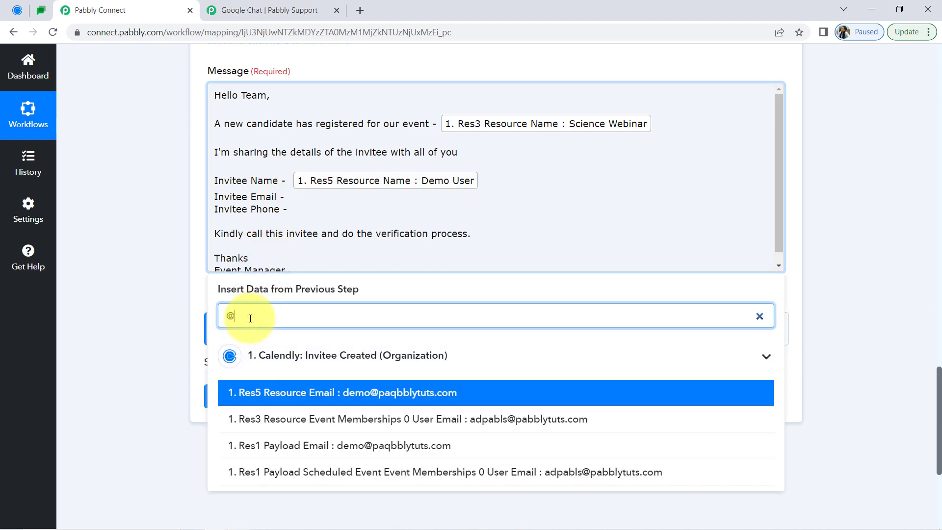
{"action": "left_click", "coordinate": [326, 392]}
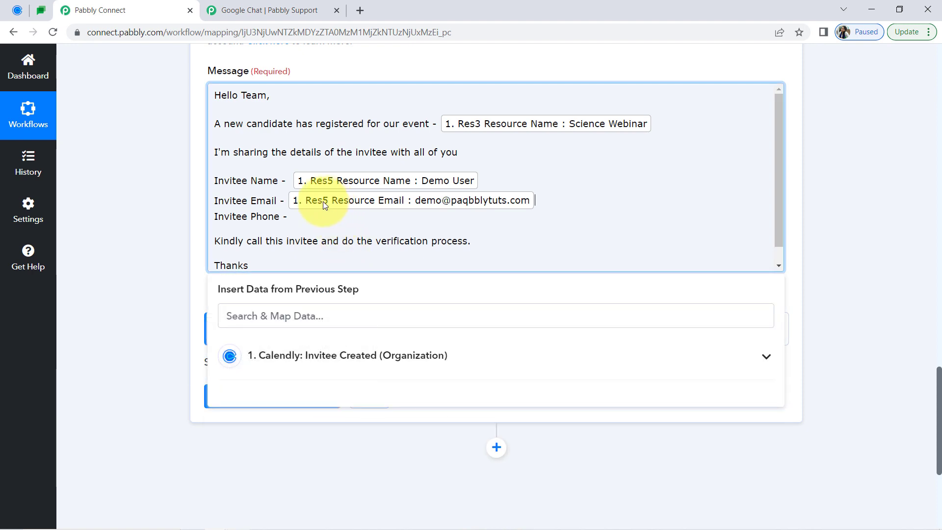
Map the phone answer, Res5 Resource Questions And Answers 1 Answer, after "Invitee Phone -" in the message
{"action": "left_click", "coordinate": [291, 217]}
{"action": "left_click", "coordinate": [248, 318]}
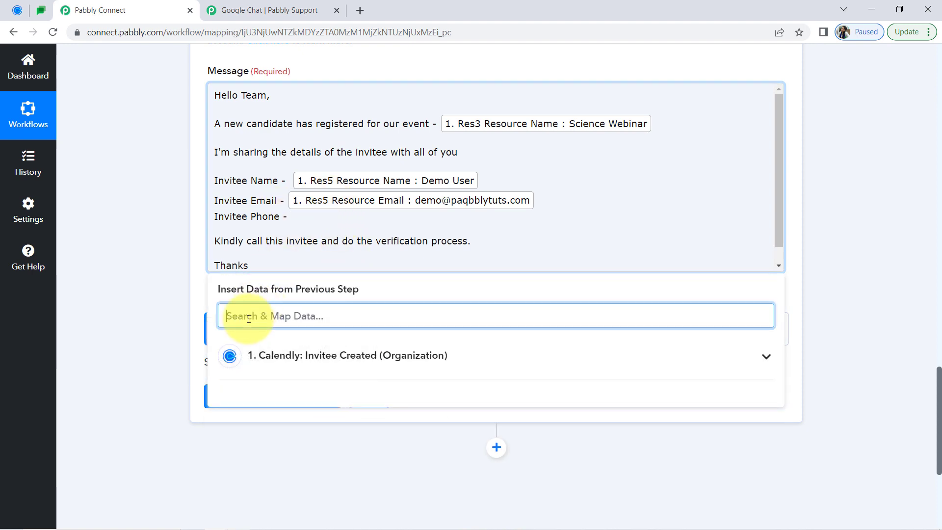
{"action": "type", "text": "phone"}
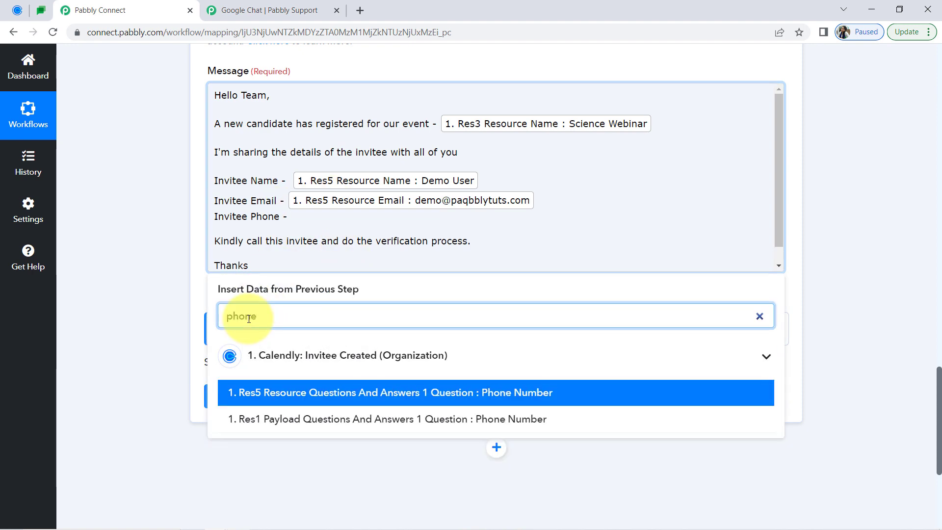
{"action": "key", "text": "BackSpace"}
{"action": "key", "text": "BackSpace"}
{"action": "key", "text": "BackSpace"}
{"action": "key", "text": "BackSpace"}
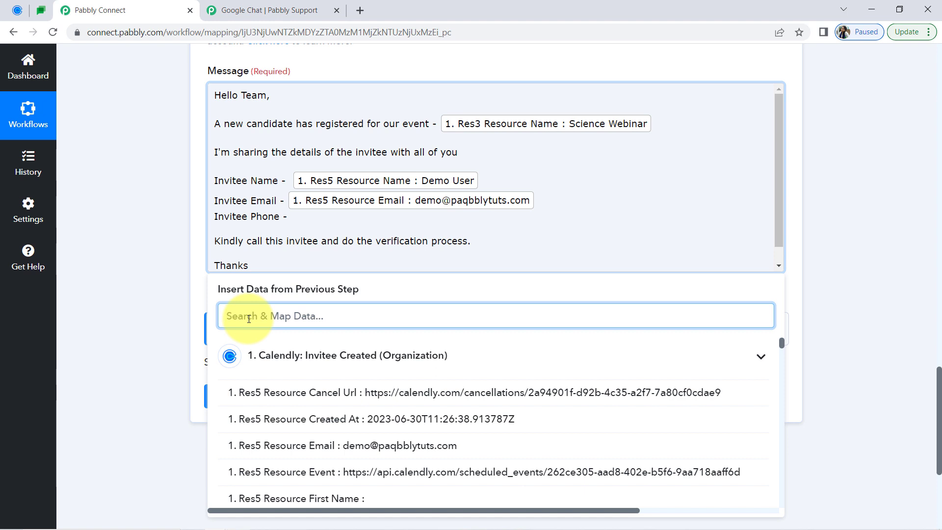
{"action": "type", "text": "96"}
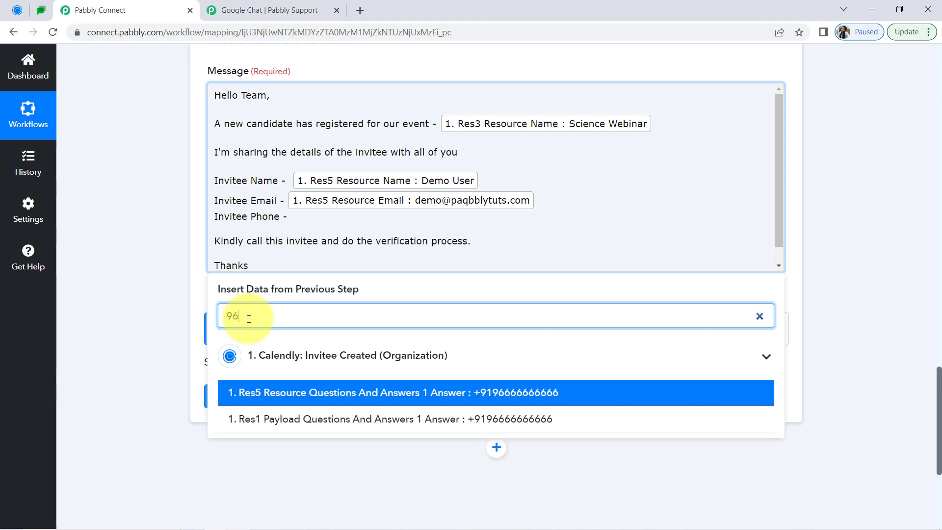
{"action": "left_click", "coordinate": [315, 392]}
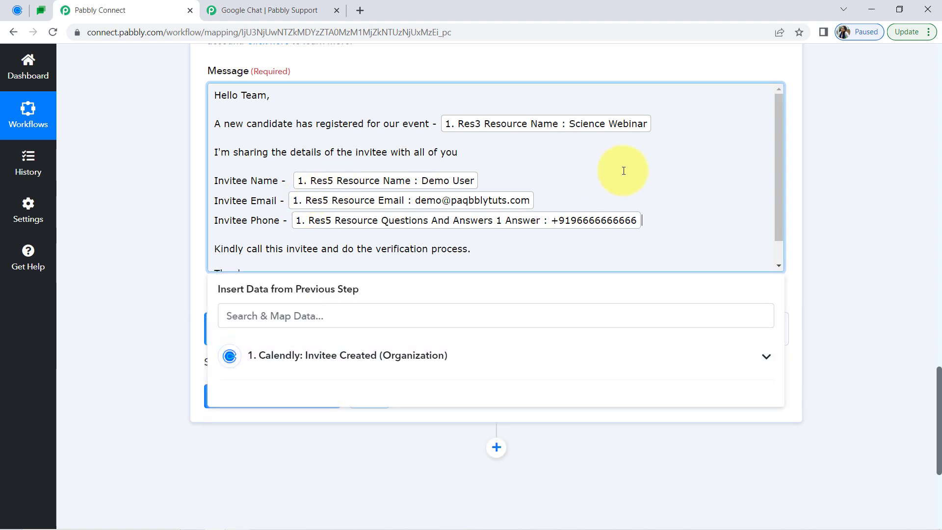
{"action": "mouse_move", "coordinate": [778, 147]}
{"action": "left_mouse_down"}
{"action": "mouse_move", "coordinate": [778, 208]}
{"action": "mouse_move", "coordinate": [778, 147]}
{"action": "left_mouse_up"}
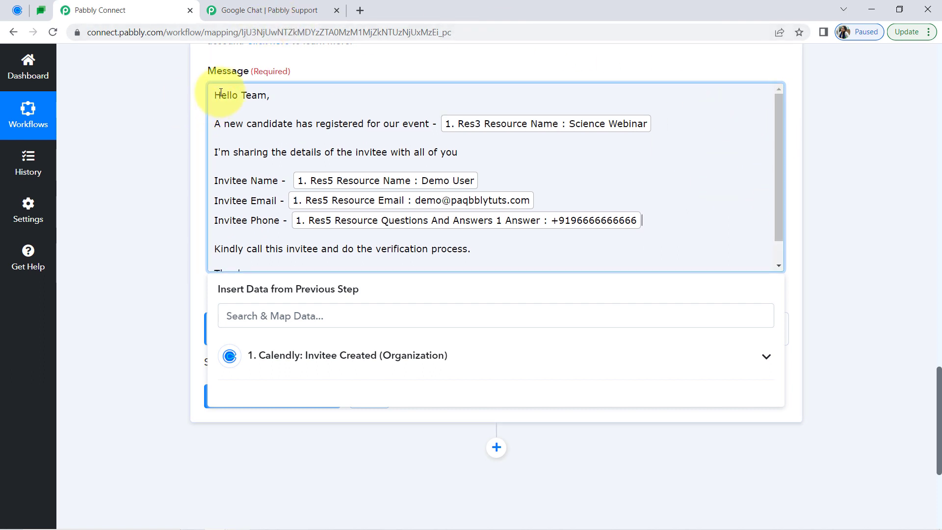
{"action": "left_click_drag", "start_coordinate": [220, 95], "coordinate": [387, 128]}
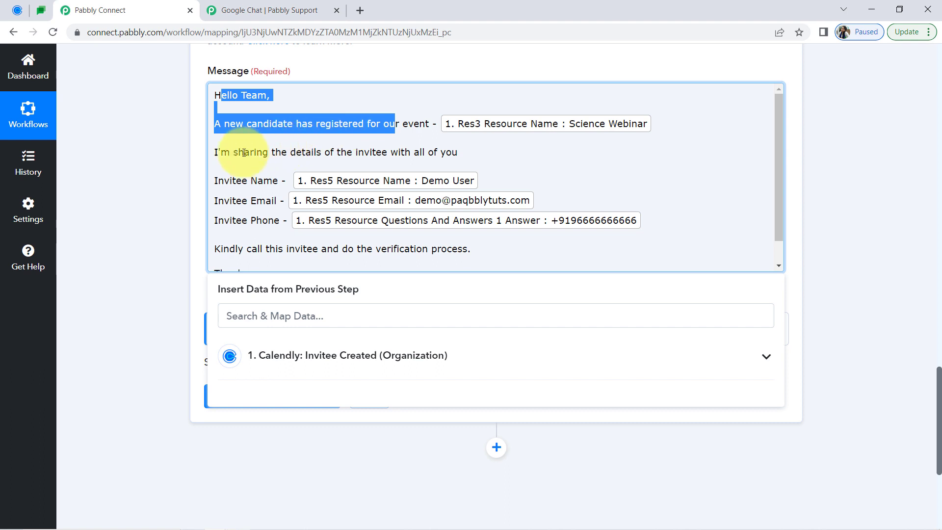
{"action": "left_click_drag", "start_coordinate": [236, 142], "coordinate": [256, 216]}
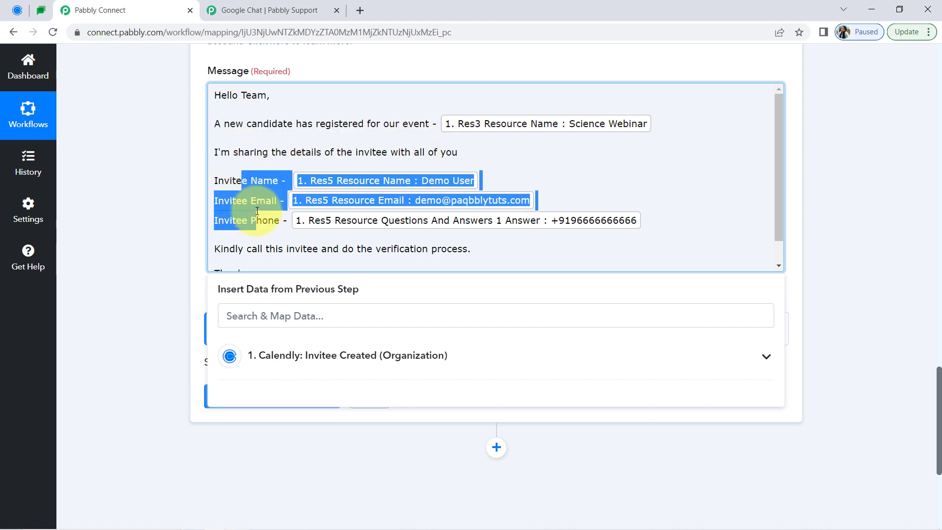
{"action": "left_click", "coordinate": [156, 139]}
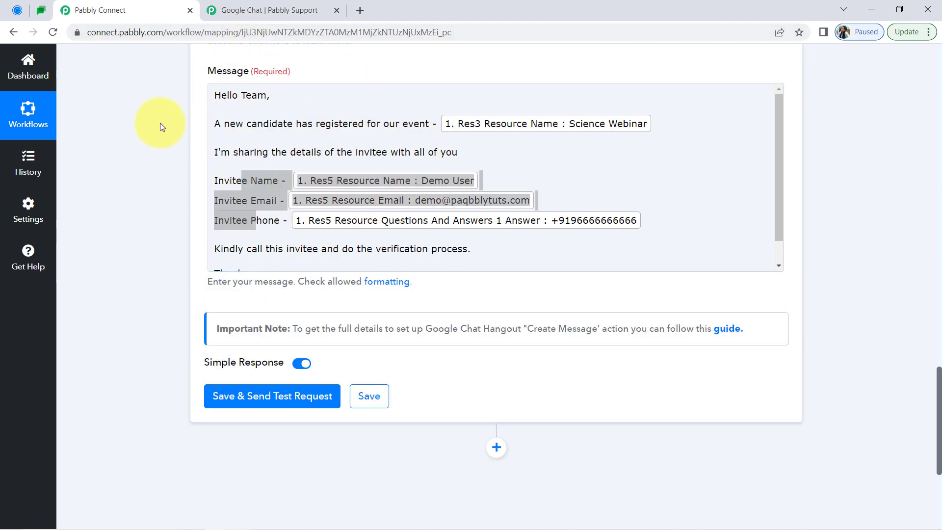
{"action": "left_click", "coordinate": [310, 124]}
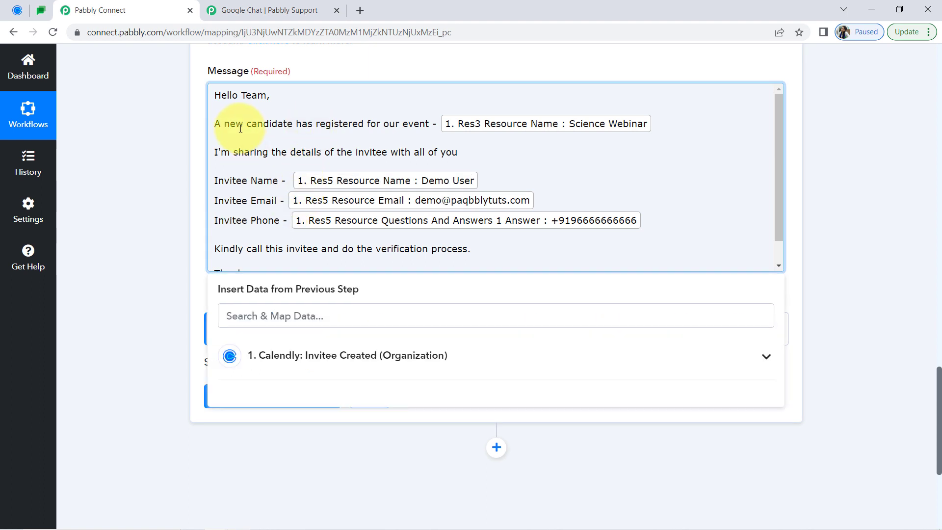
Save the Google Chat Create Message action and send a test request with the mapped invitee message
{"action": "left_click", "coordinate": [18, 11]}
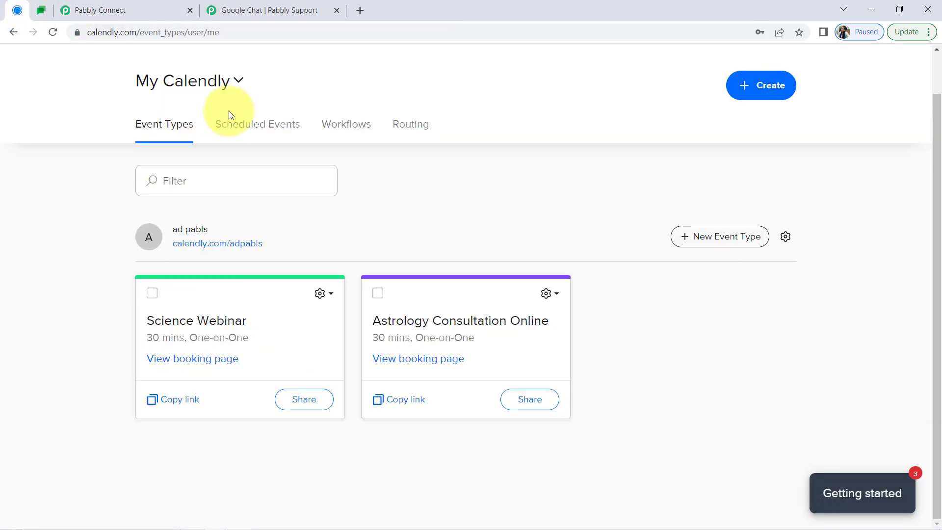
{"action": "left_click", "coordinate": [94, 6]}
{"action": "left_click", "coordinate": [187, 269]}
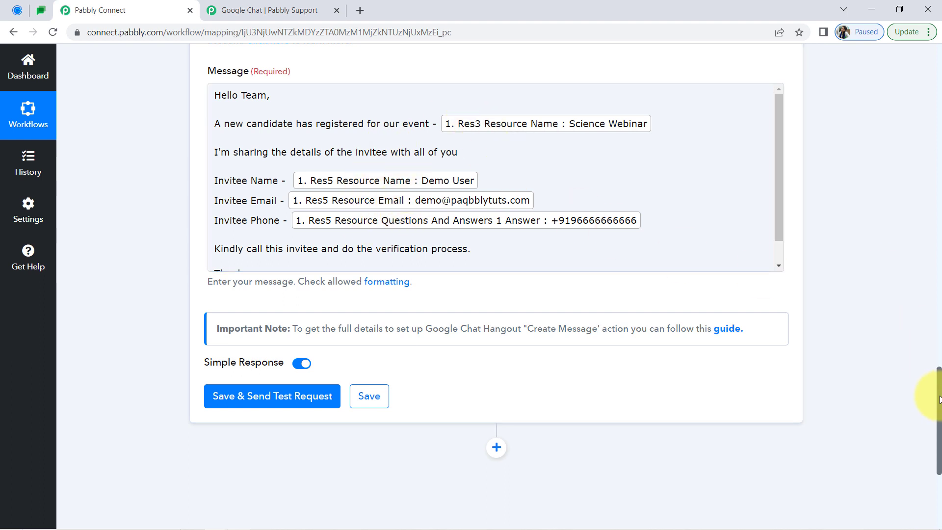
{"action": "left_click_drag", "start_coordinate": [938, 398], "coordinate": [925, 435]}
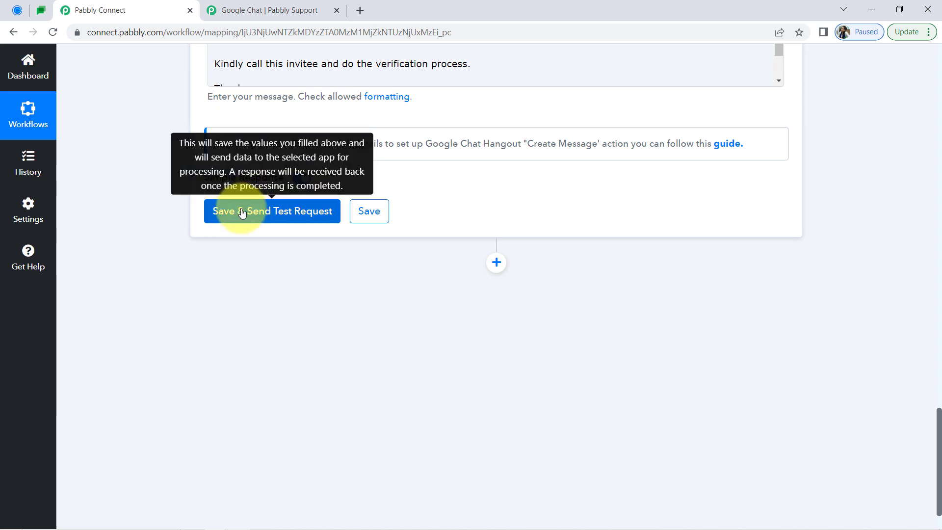
{"action": "left_click", "coordinate": [41, 9]}
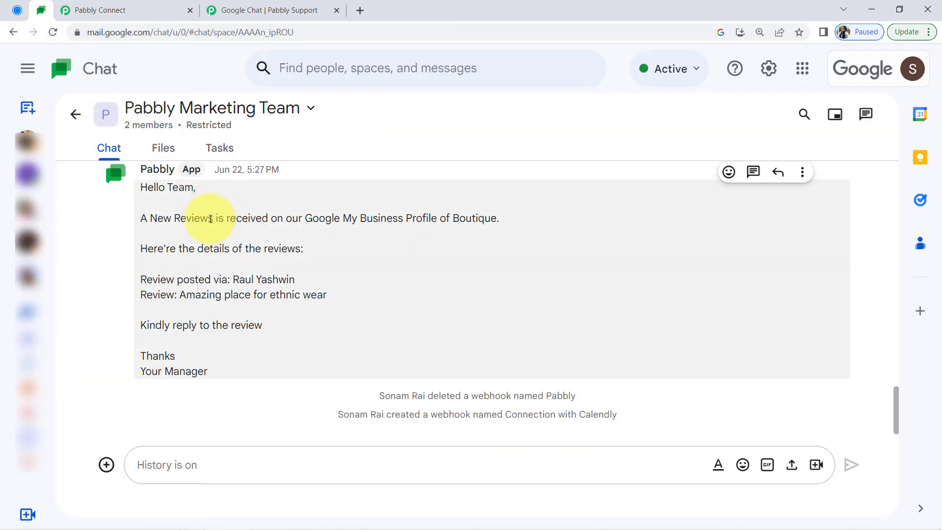
{"action": "left_click", "coordinate": [168, 8]}
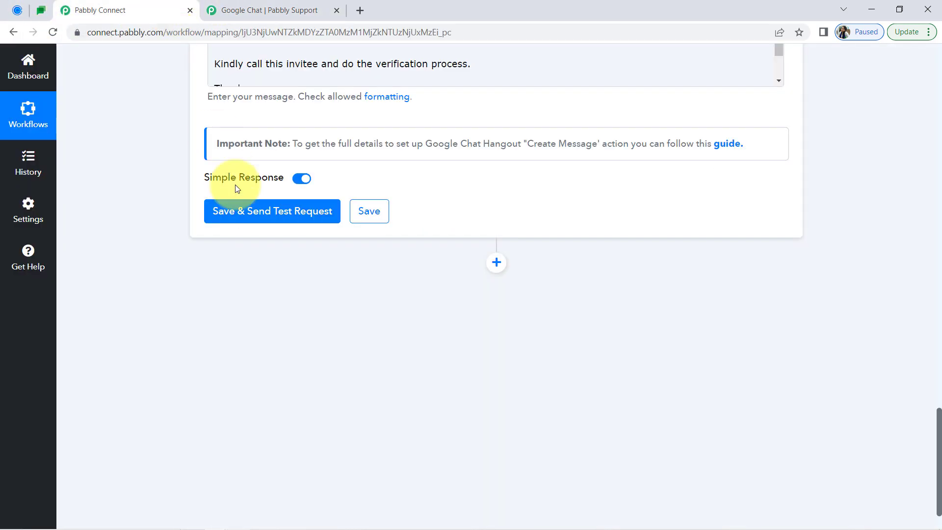
{"action": "left_click", "coordinate": [237, 216]}
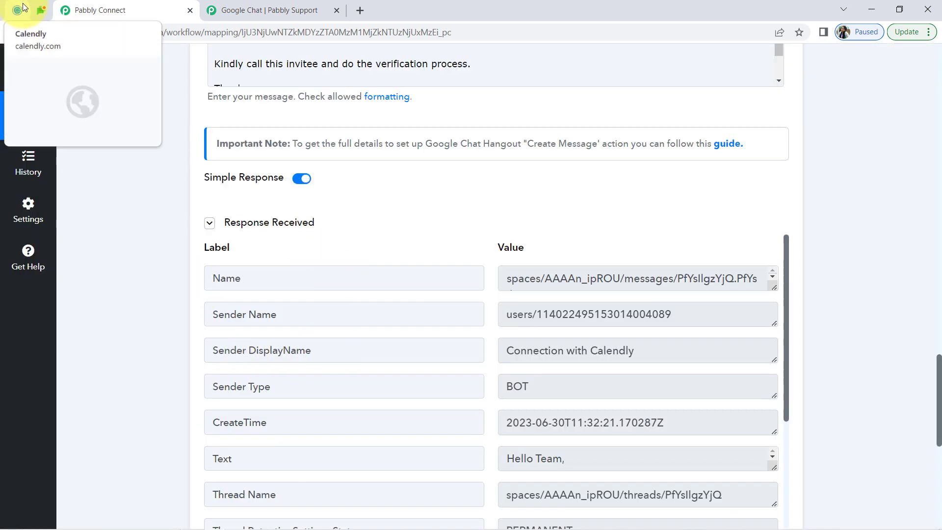
Switch to Google Chat and check the test message in the Pabbly Marketing Team space for the event name, invitee details and verification request
{"action": "left_click", "coordinate": [36, 11]}
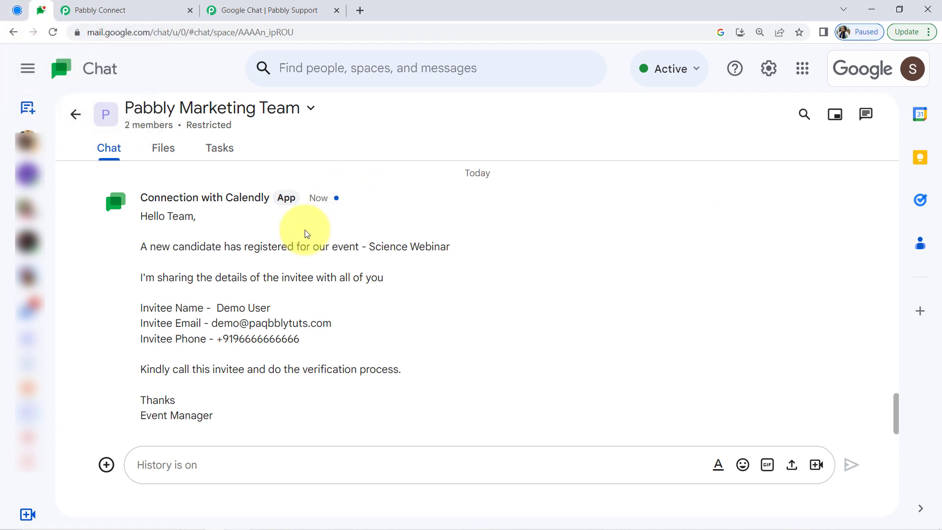
{"action": "left_click_drag", "start_coordinate": [221, 249], "coordinate": [447, 242]}
{"action": "left_click", "coordinate": [414, 253]}
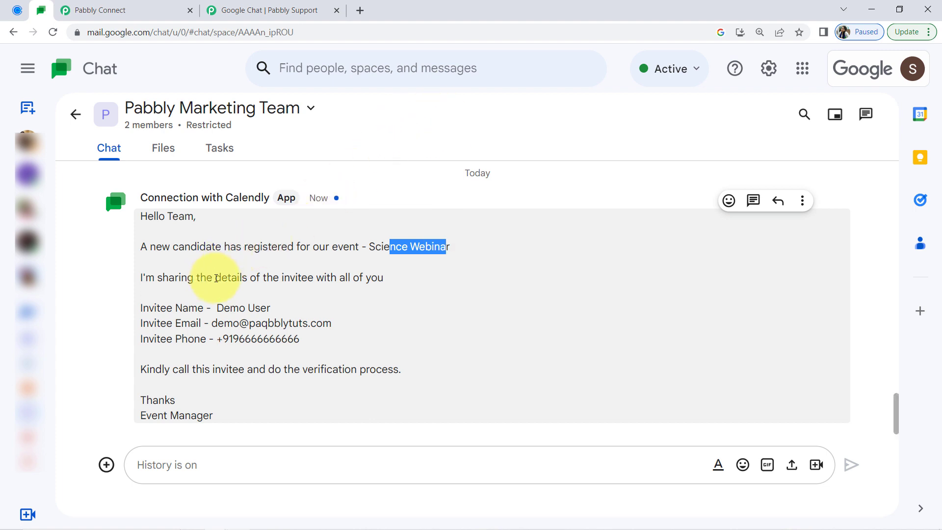
{"action": "left_click_drag", "start_coordinate": [220, 277], "coordinate": [379, 280]}
{"action": "double_click", "coordinate": [191, 310]}
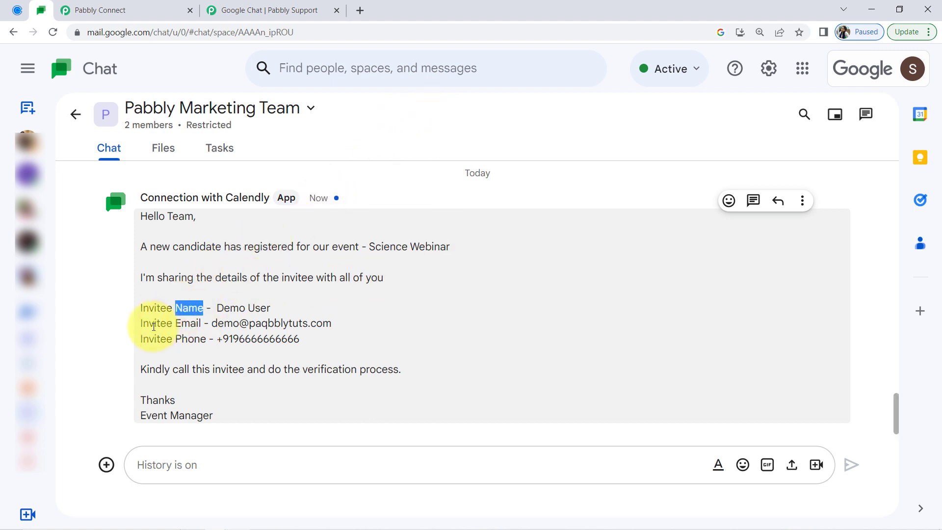
{"action": "left_click_drag", "start_coordinate": [154, 325], "coordinate": [234, 340]}
{"action": "left_click_drag", "start_coordinate": [178, 369], "coordinate": [370, 368]}
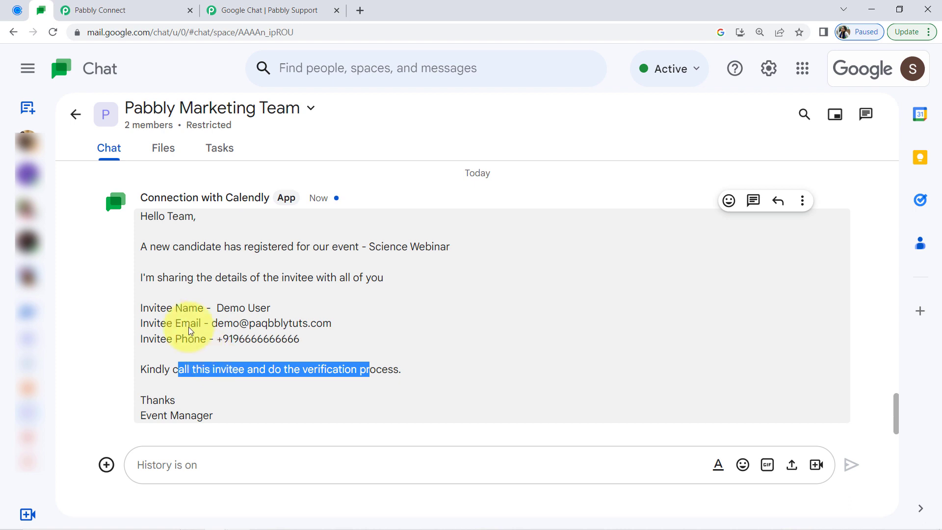
{"action": "left_click", "coordinate": [18, 10]}
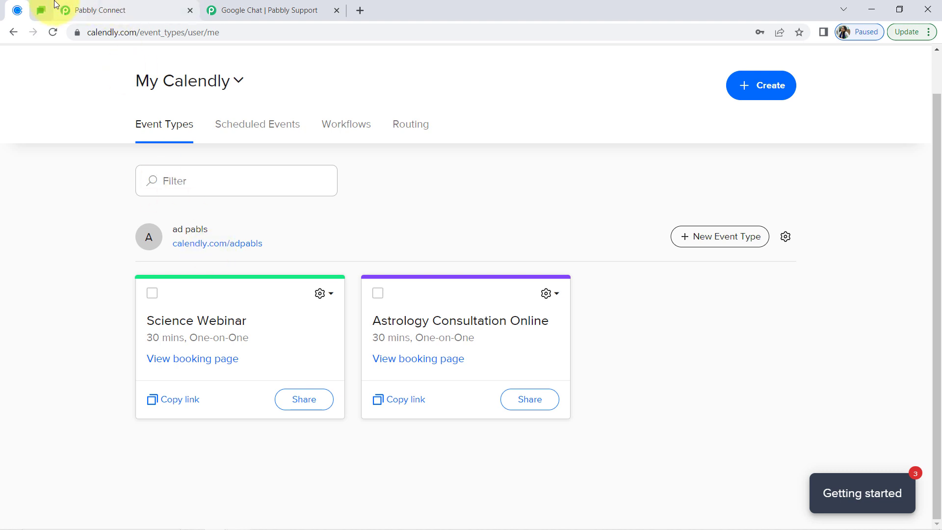
{"action": "left_click", "coordinate": [41, 10]}
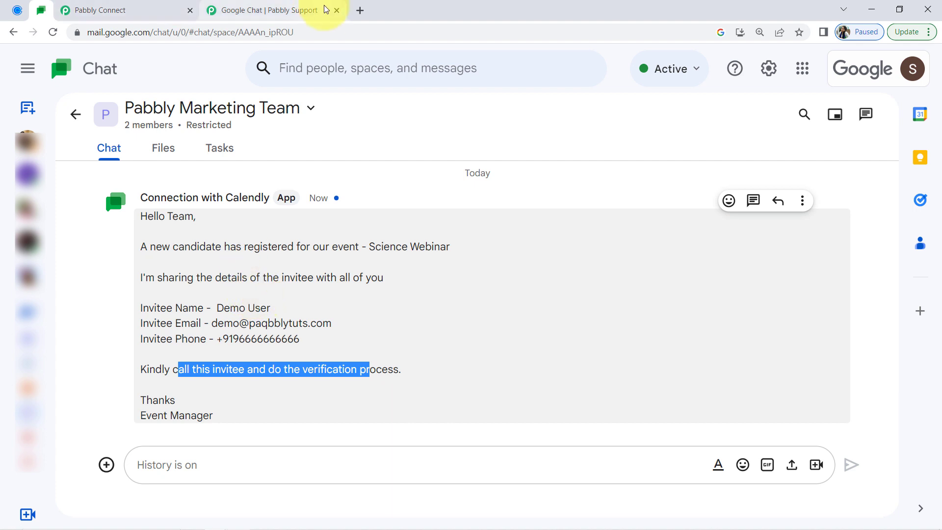
Close the Pabbly Support guide and, back in Pabbly Connect, collapse the received response and both the Calendly trigger and Google Chat action
{"action": "left_click", "coordinate": [335, 11]}
{"action": "left_click", "coordinate": [98, 10]}
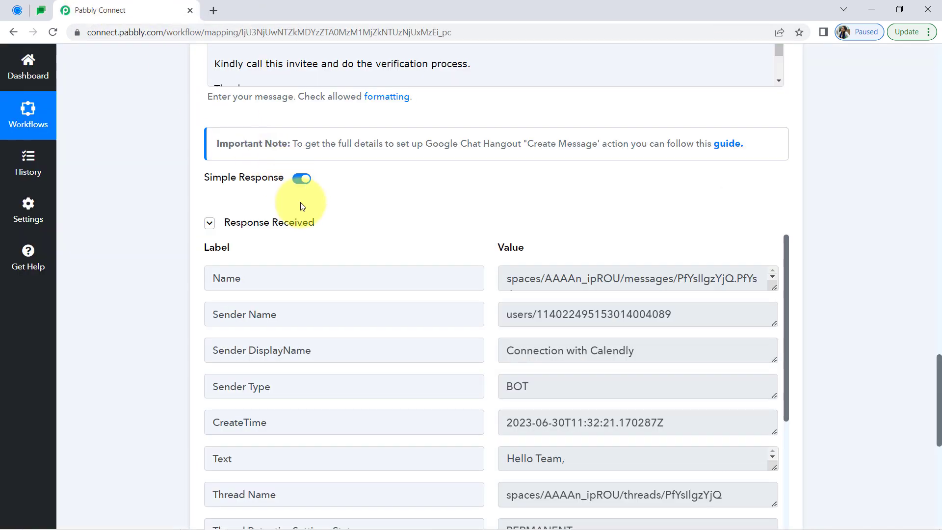
{"action": "left_click", "coordinate": [254, 224]}
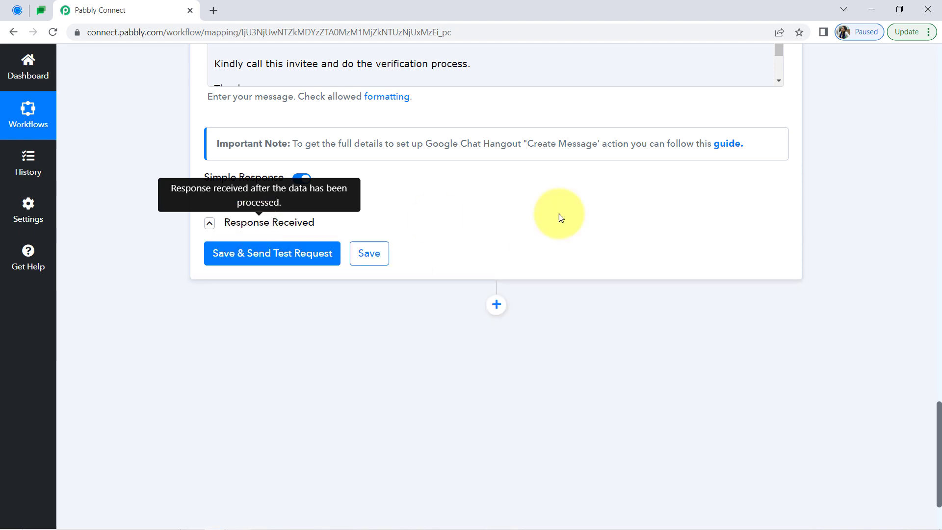
{"action": "left_click_drag", "start_coordinate": [939, 461], "coordinate": [915, 52]}
{"action": "left_click", "coordinate": [276, 215]}
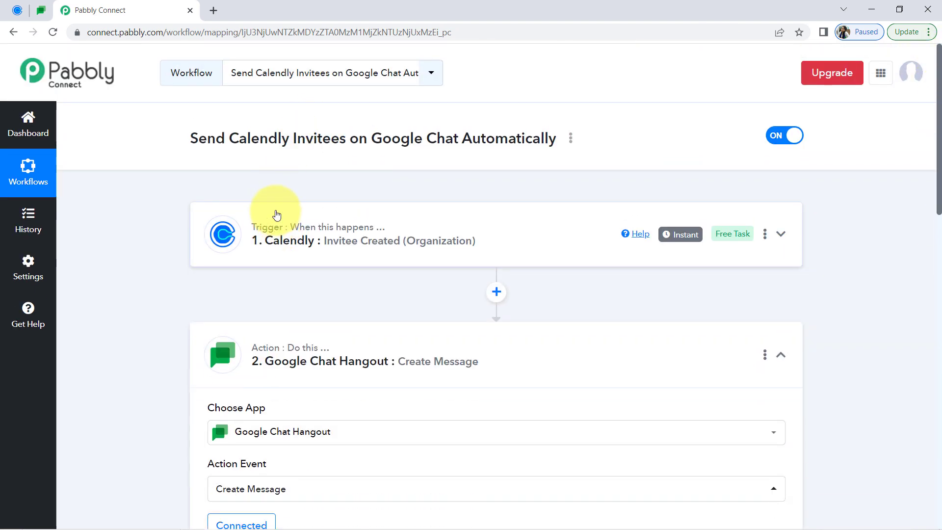
{"action": "left_click", "coordinate": [264, 361]}
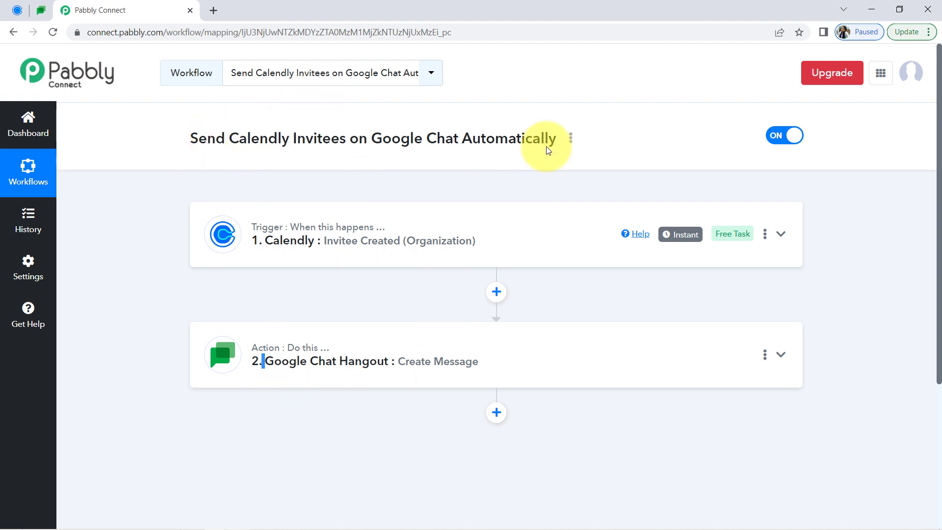
Copy the share link of the Send Calendly Invitees on Google Chat Automatically workflow and close the sharing dialog
{"action": "left_click", "coordinate": [572, 140]}
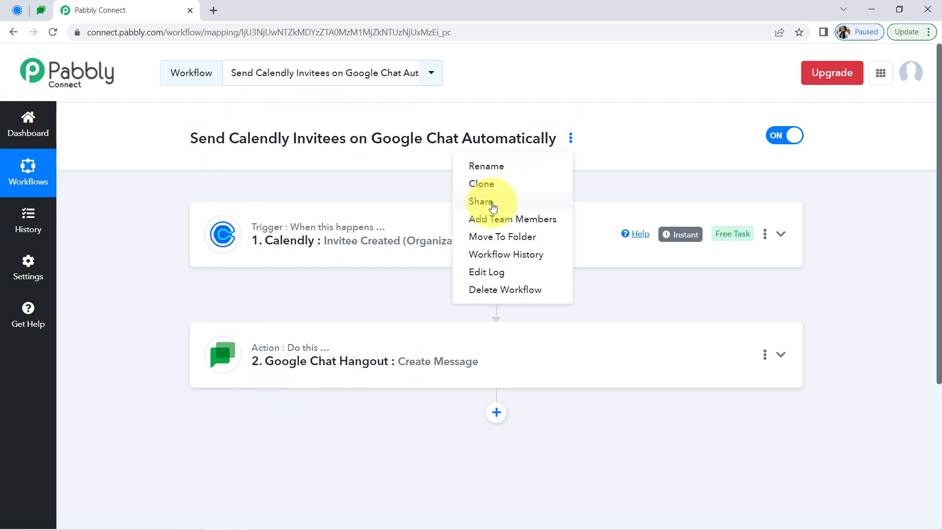
{"action": "left_click", "coordinate": [471, 200]}
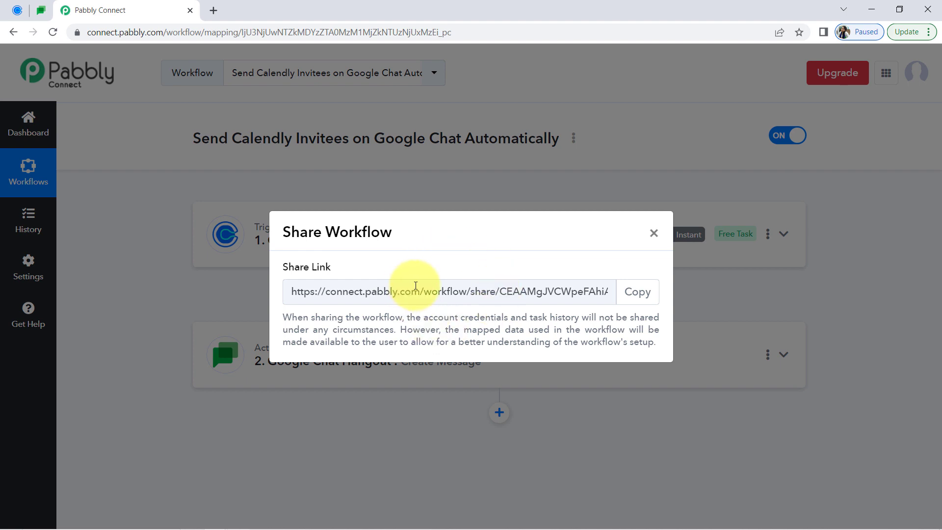
{"action": "left_click_drag", "start_coordinate": [346, 232], "coordinate": [392, 231]}
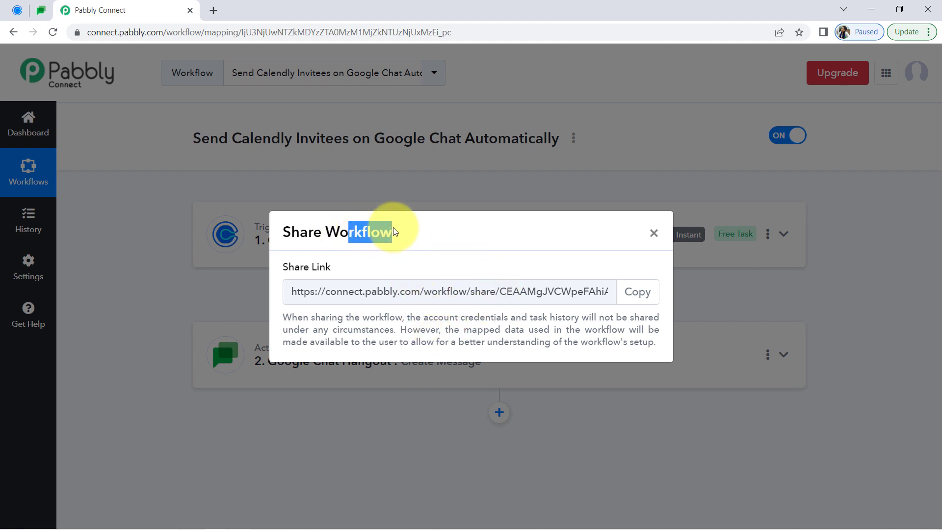
{"action": "left_click", "coordinate": [632, 295]}
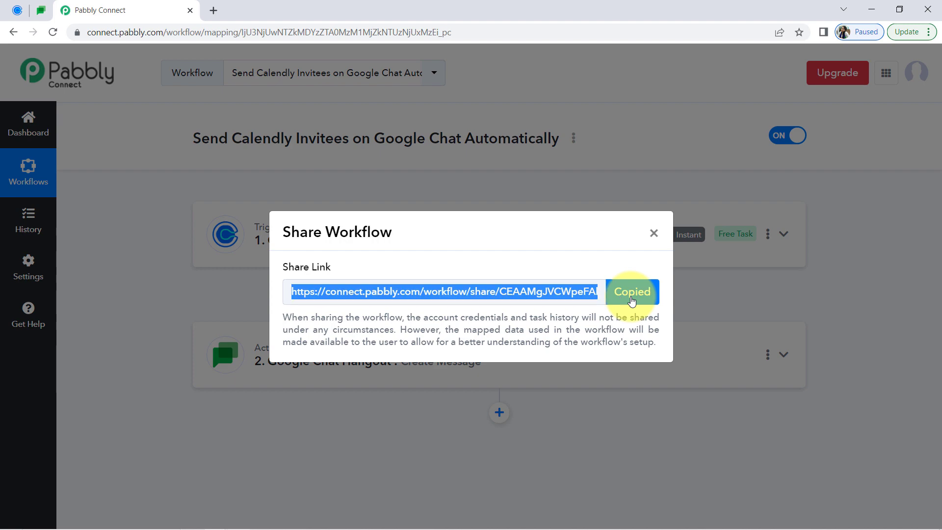
{"action": "left_click", "coordinate": [655, 236]}
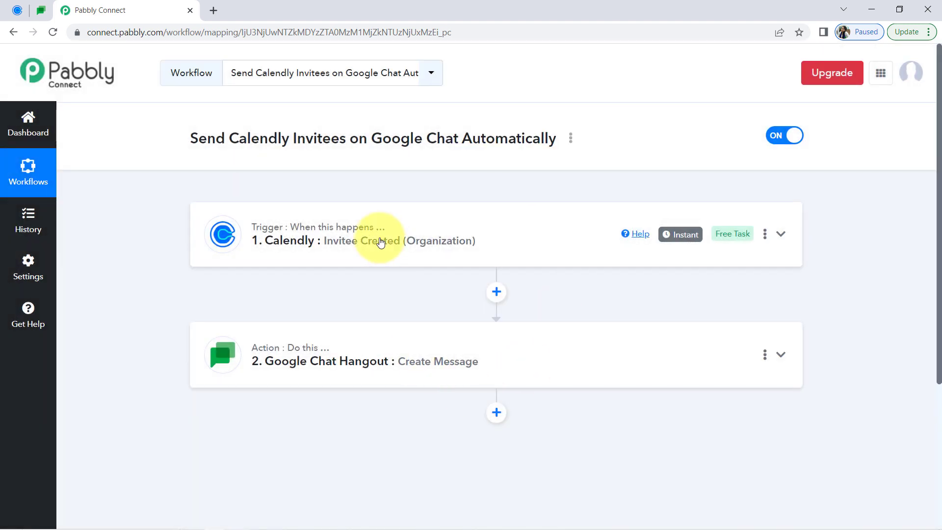